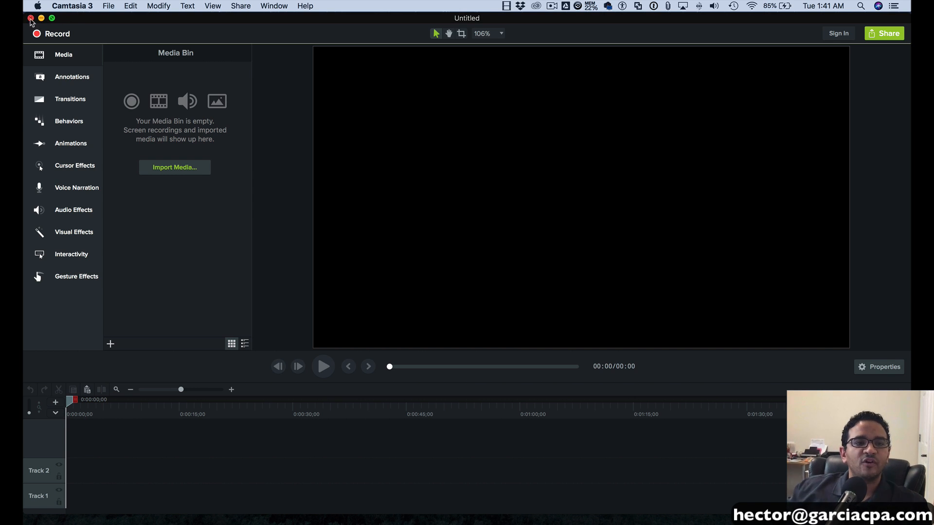
- Close the empty Untitled project window so the desktop shows
click(30, 18)
click(105, 4)
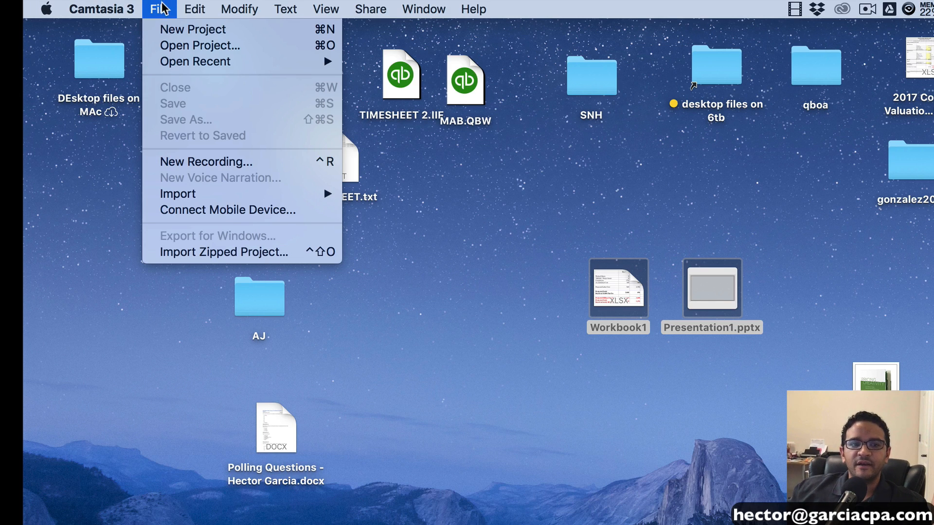
- Create a new blank Untitled project from the File menu
click(168, 30)
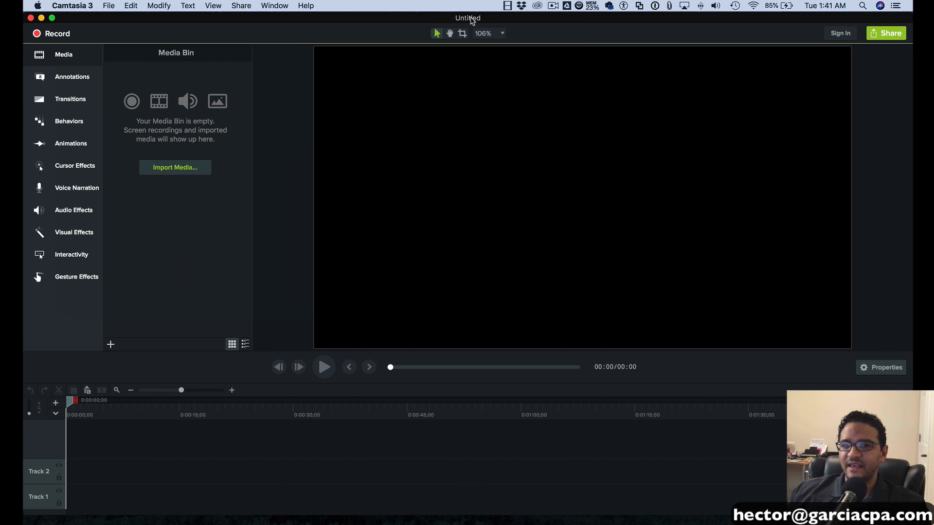
click(108, 5)
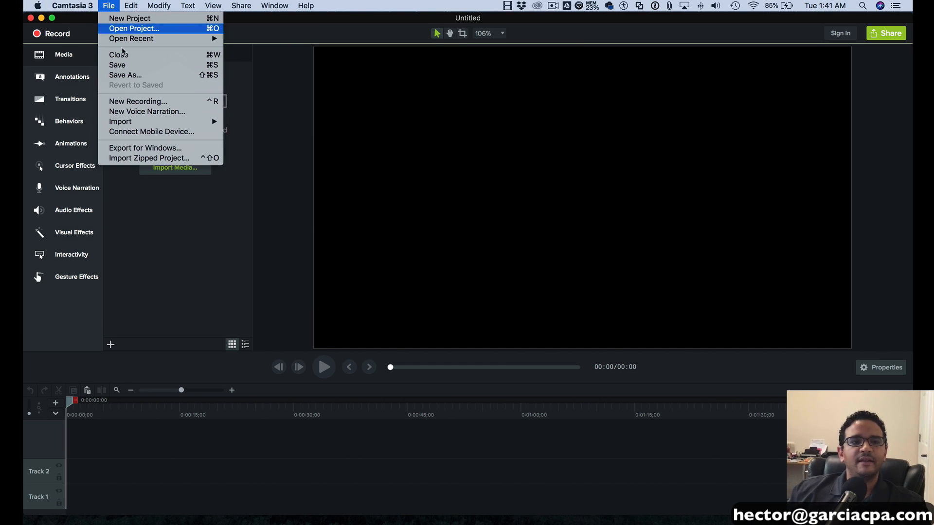
- Save the project as 'new video' in the iCloud Desktop folder
click(139, 78)
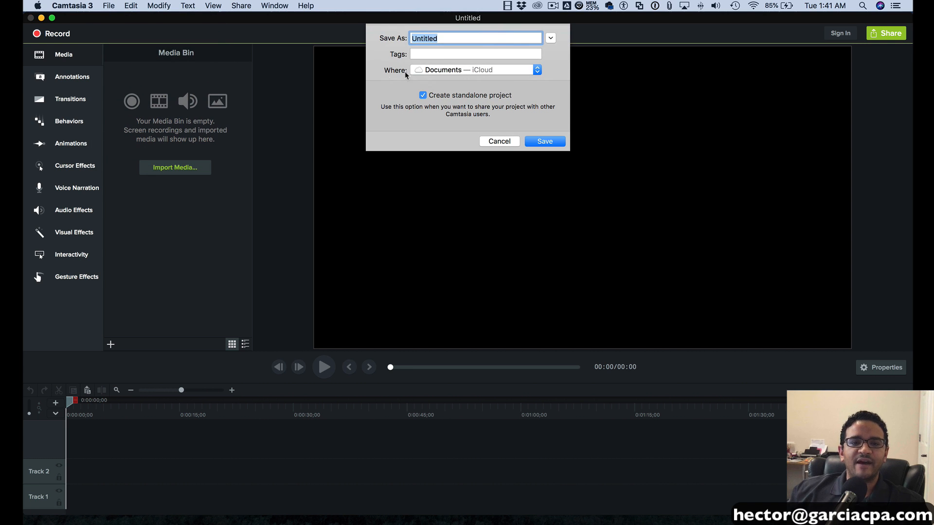
text(new video)
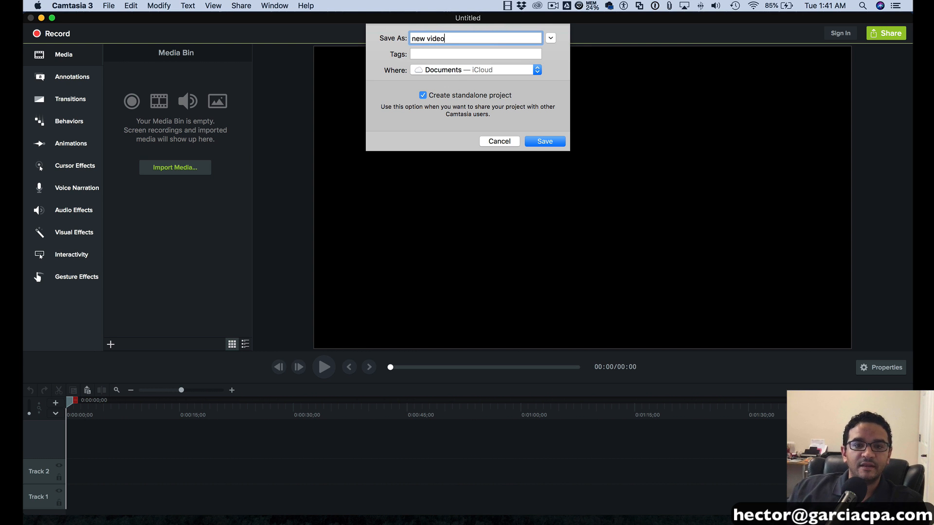
click(454, 73)
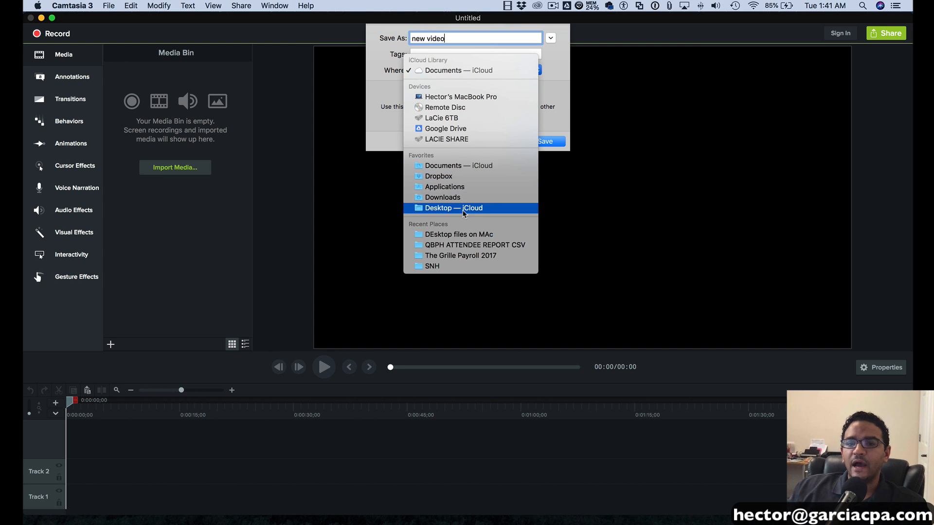
click(453, 208)
click(545, 141)
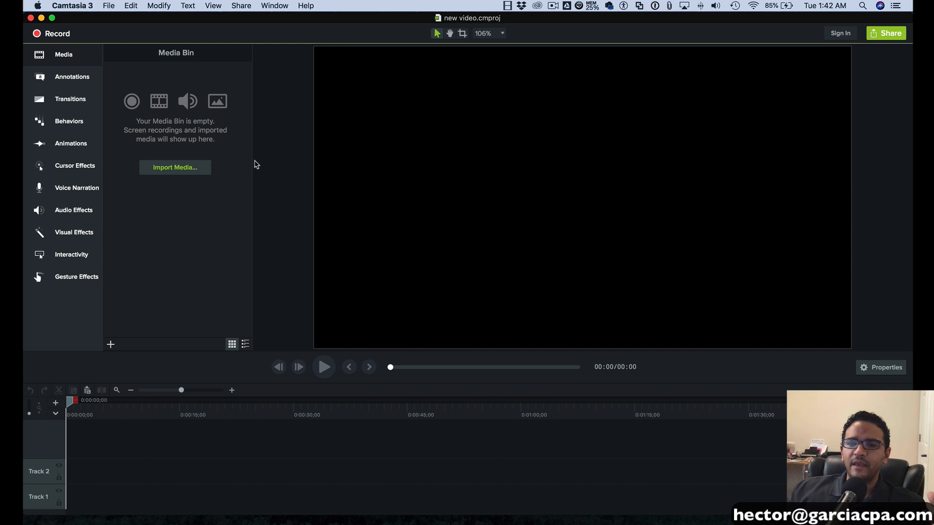
- Import hector.mp4 from the Desktop into the Media Bin
click(186, 170)
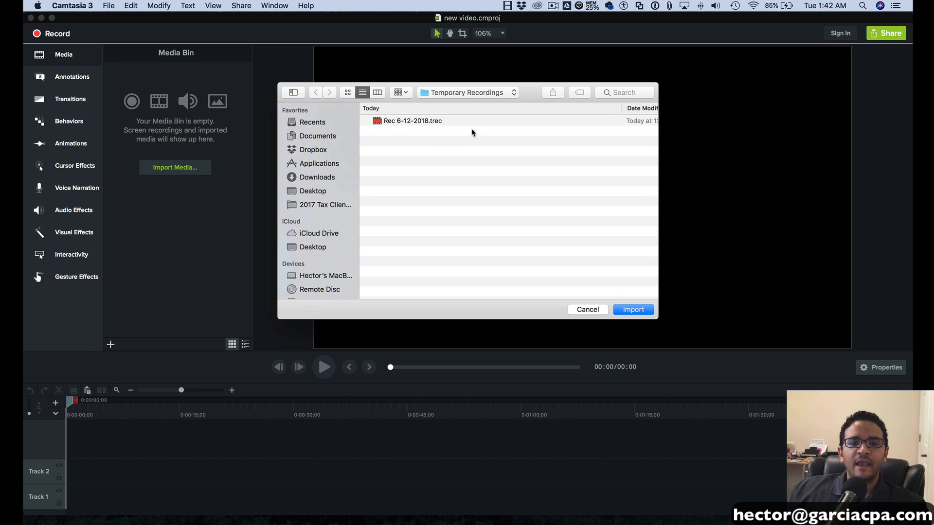
click(311, 191)
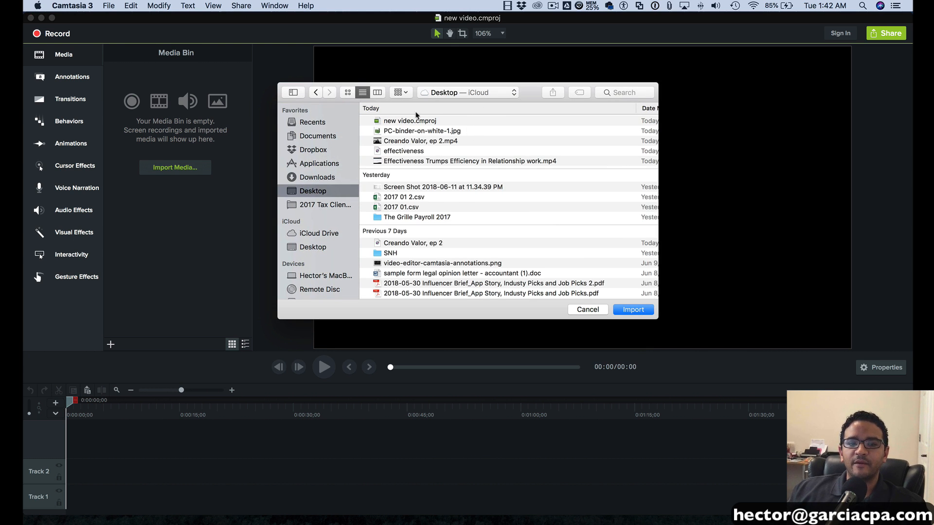
scroll(477, 245, down, 10)
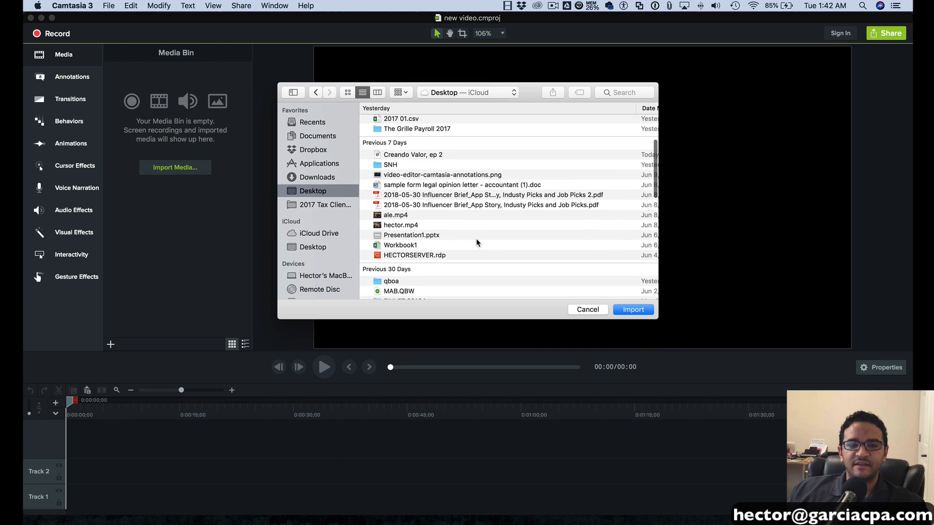
scroll(476, 247, down, 15)
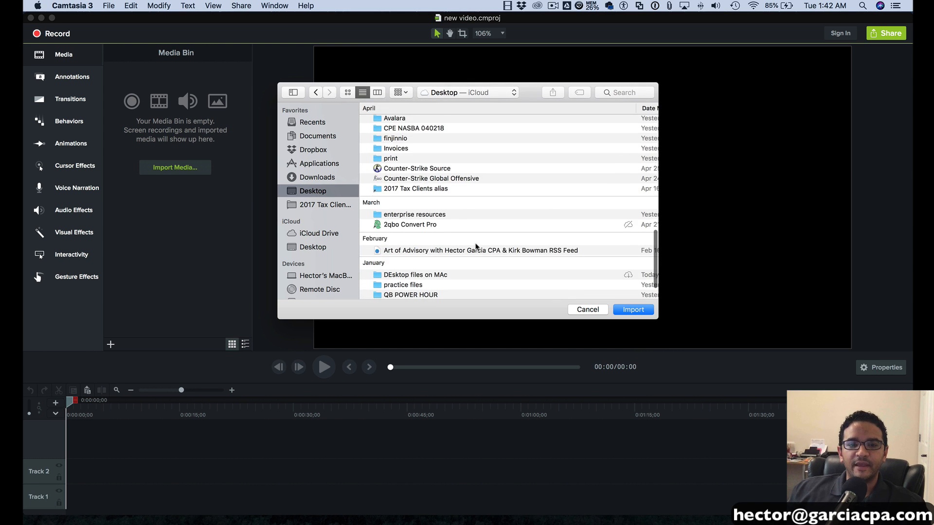
scroll(476, 248, up, 15)
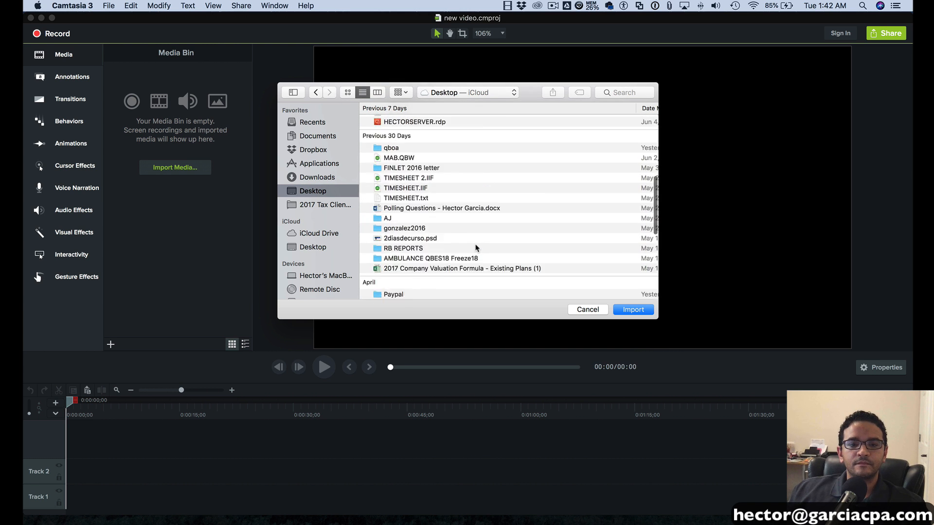
click(419, 246)
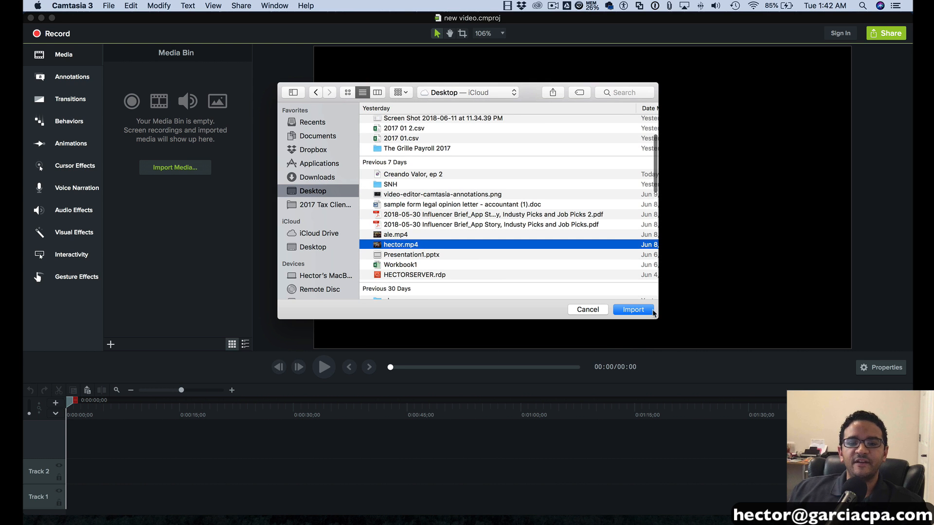
click(639, 311)
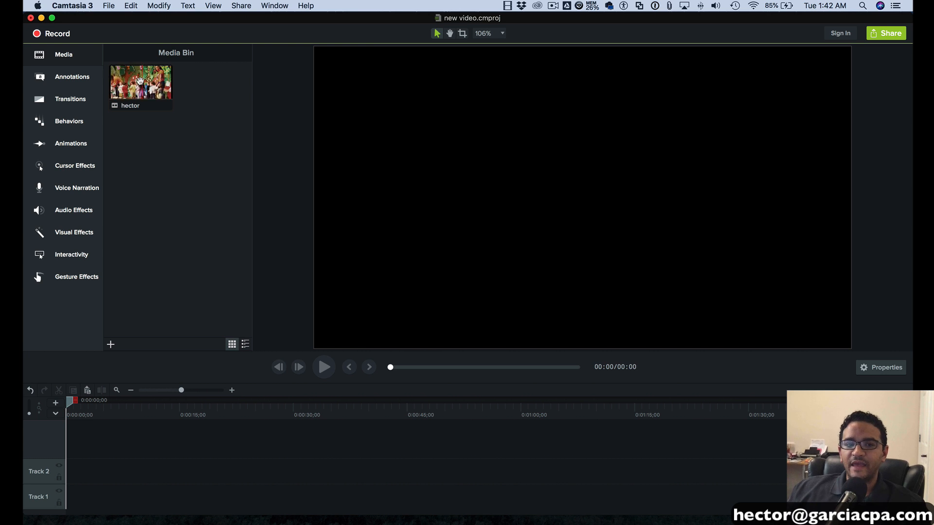
- Place the hector clip on the timeline, preview it, then remove it
drag(139, 81, 68, 444)
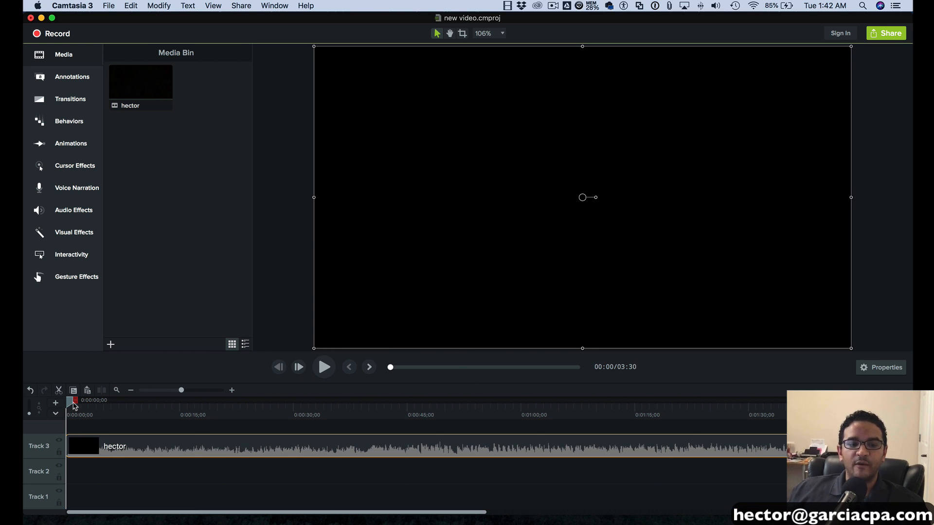
drag(73, 403, 52, 406)
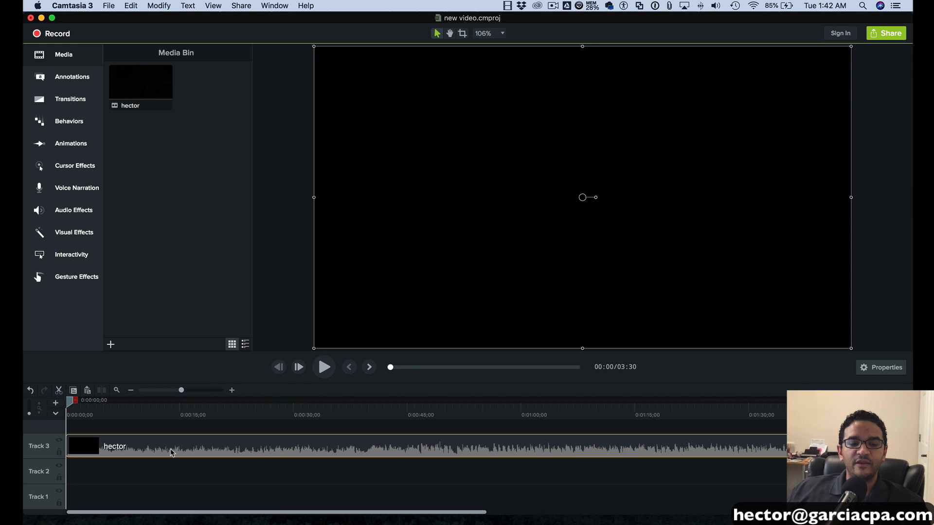
key(Delete)
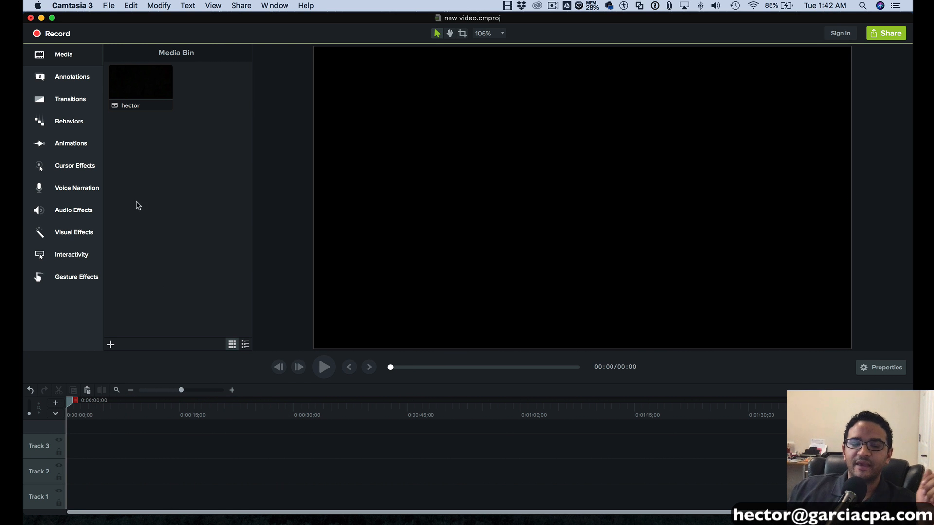
- Delete the hector clip from the Media Bin
click(140, 77)
right_click(141, 74)
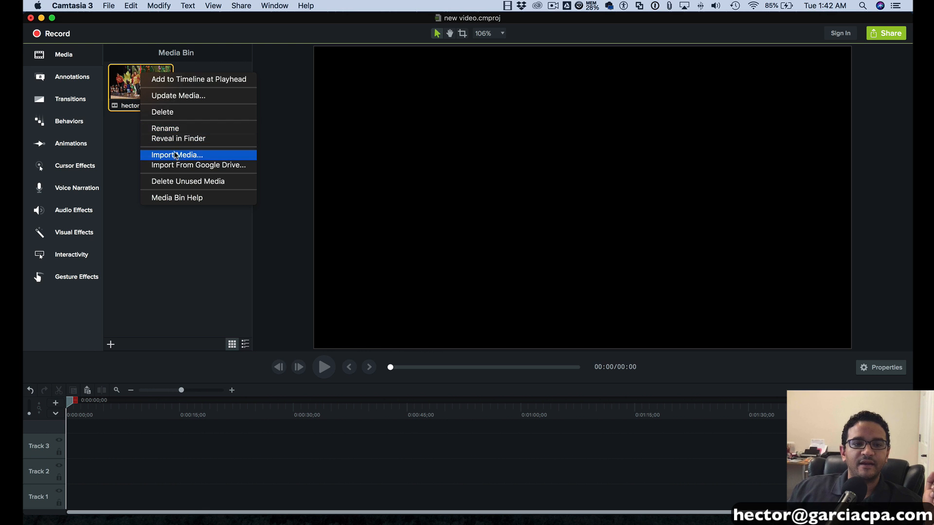
click(178, 113)
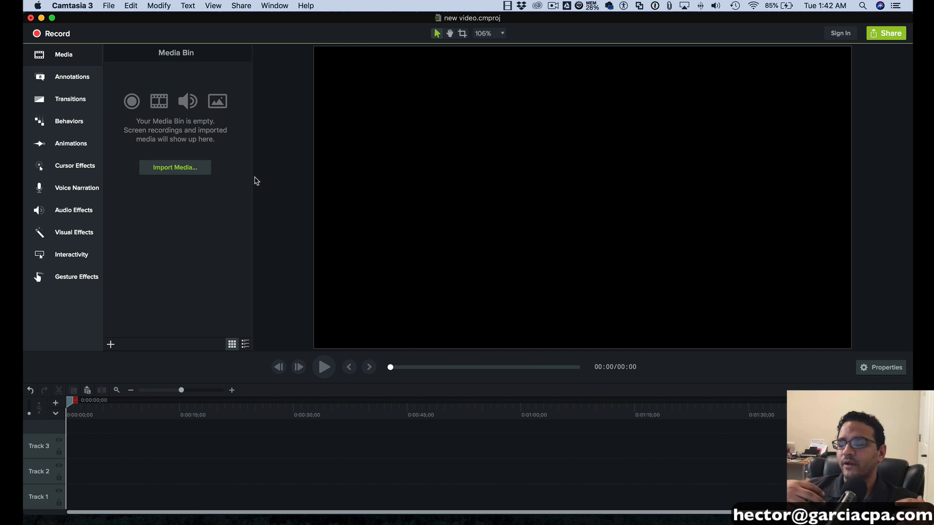
- Open Camtasia Recorder and nudge its window up and to the right
click(55, 33)
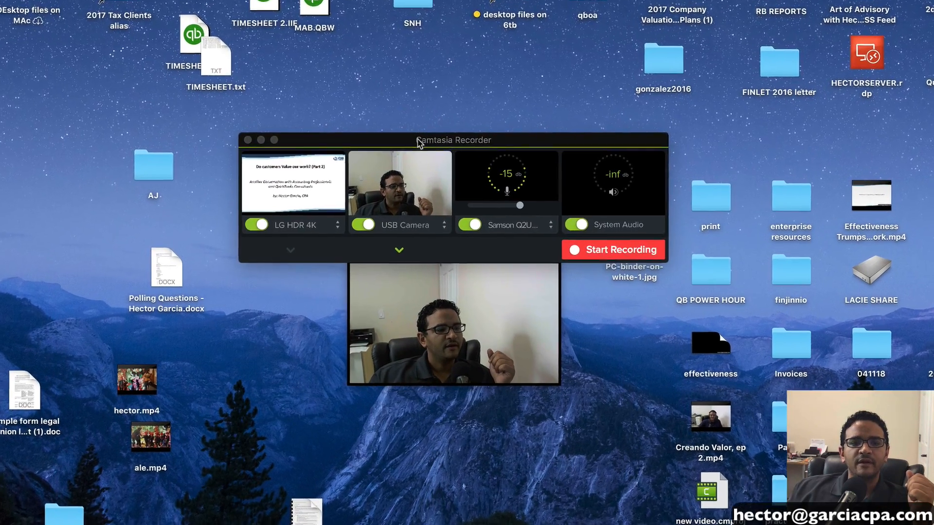
drag(405, 150, 368, 153)
drag(403, 124, 418, 91)
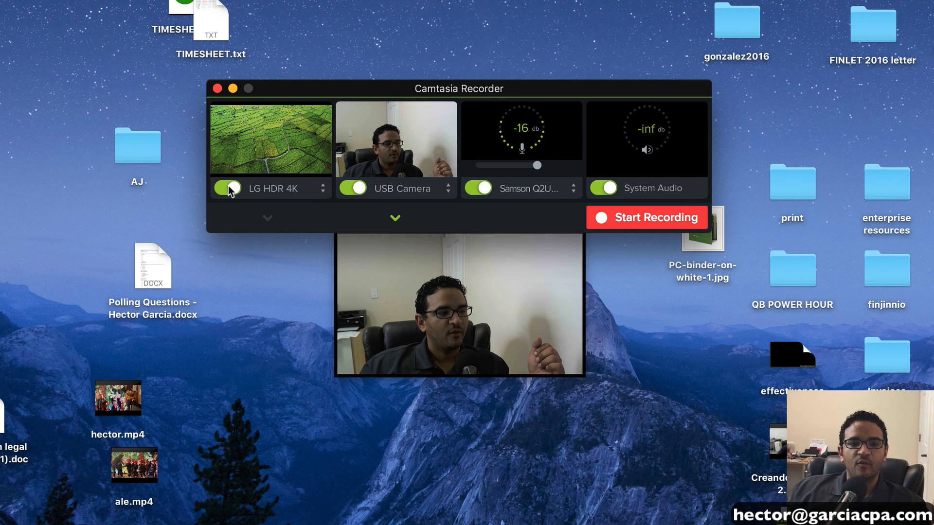
- Try Color LCD as the recorded screen, then settle on the LG HDR 4K display
click(323, 192)
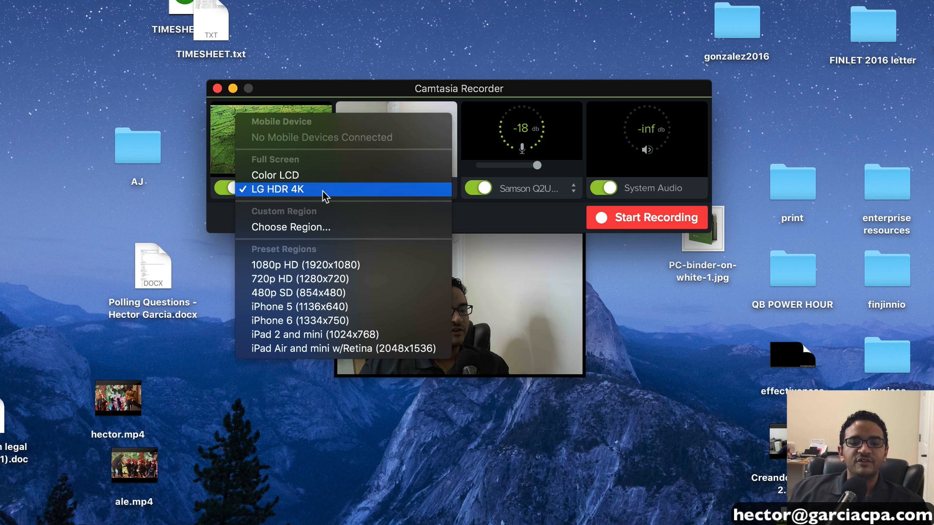
click(309, 178)
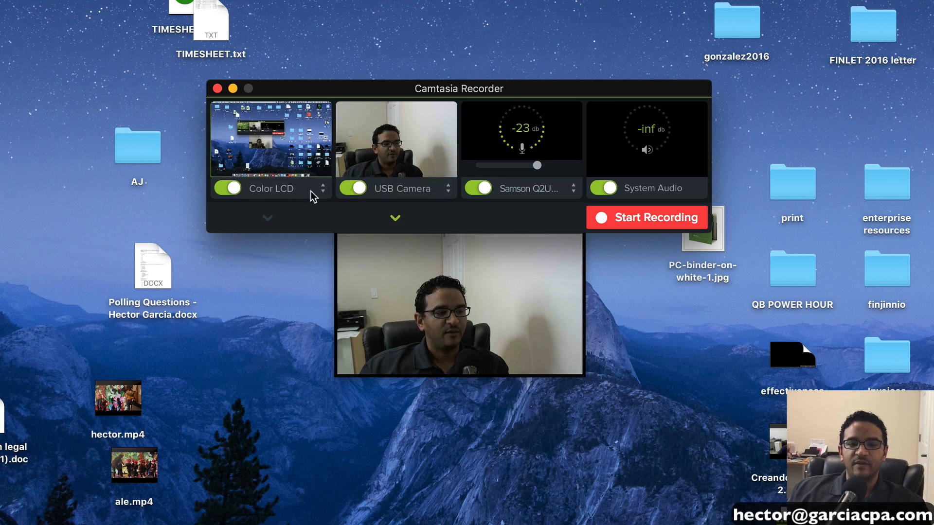
click(324, 191)
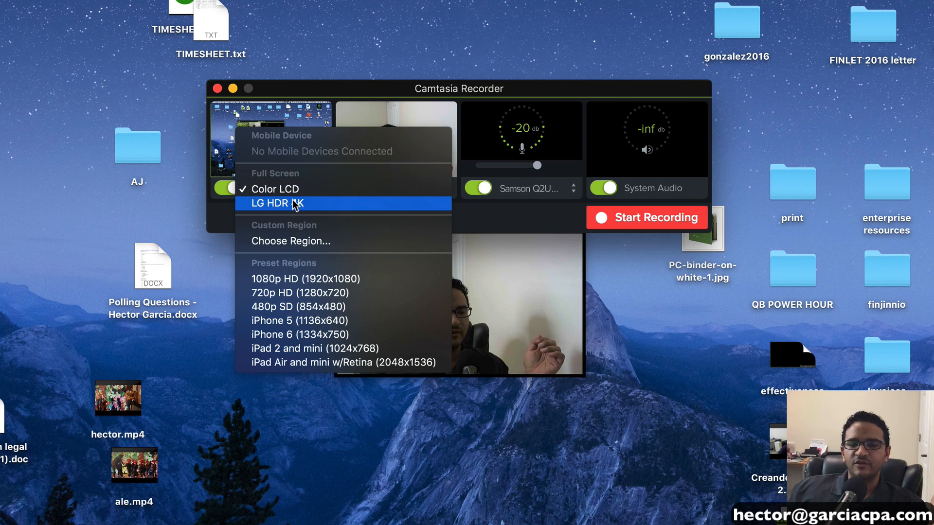
click(295, 204)
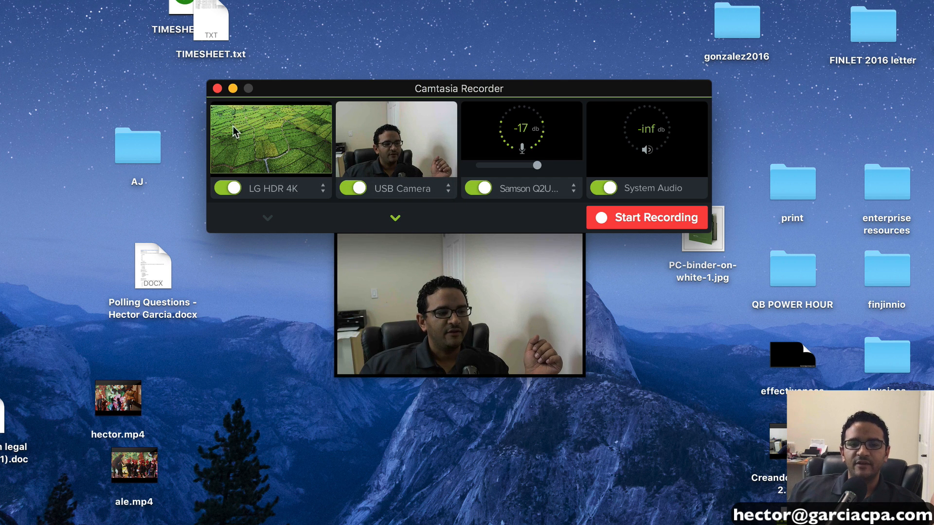
drag(282, 92, 294, 87)
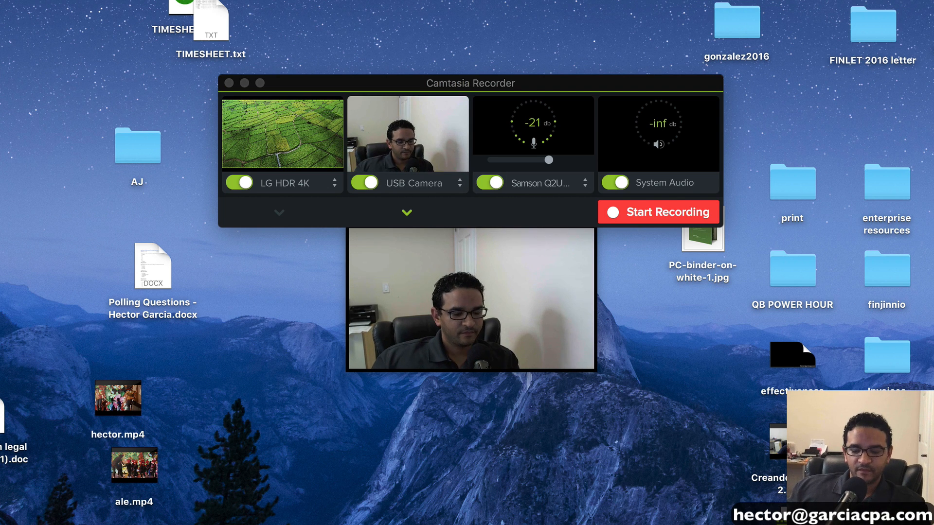
click(314, 141)
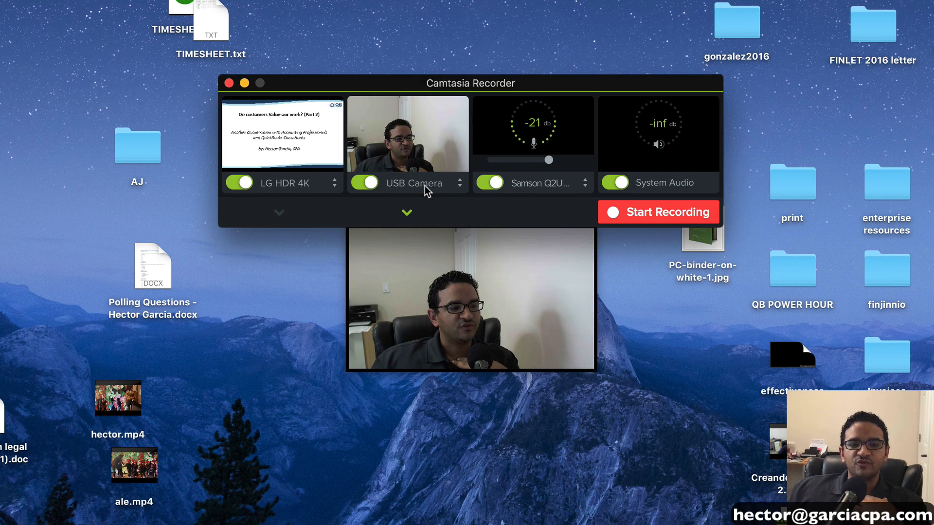
click(441, 188)
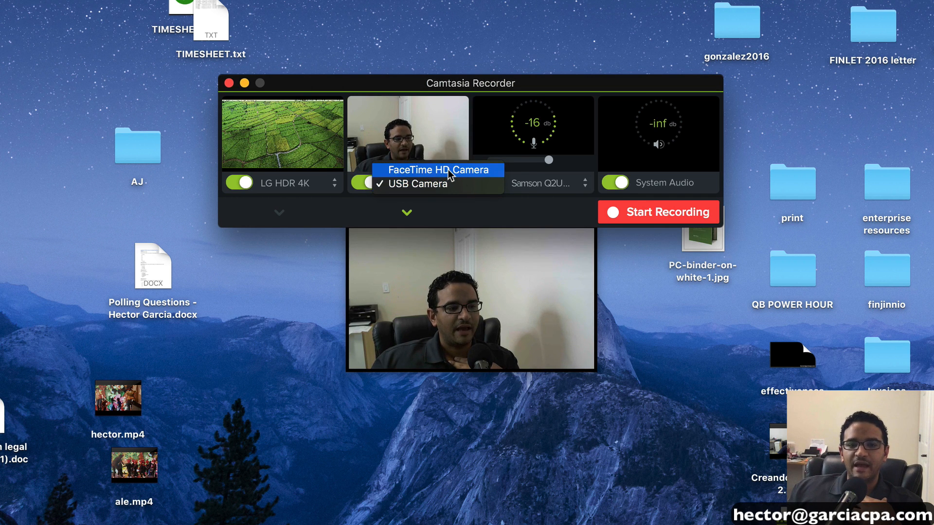
click(448, 170)
click(453, 185)
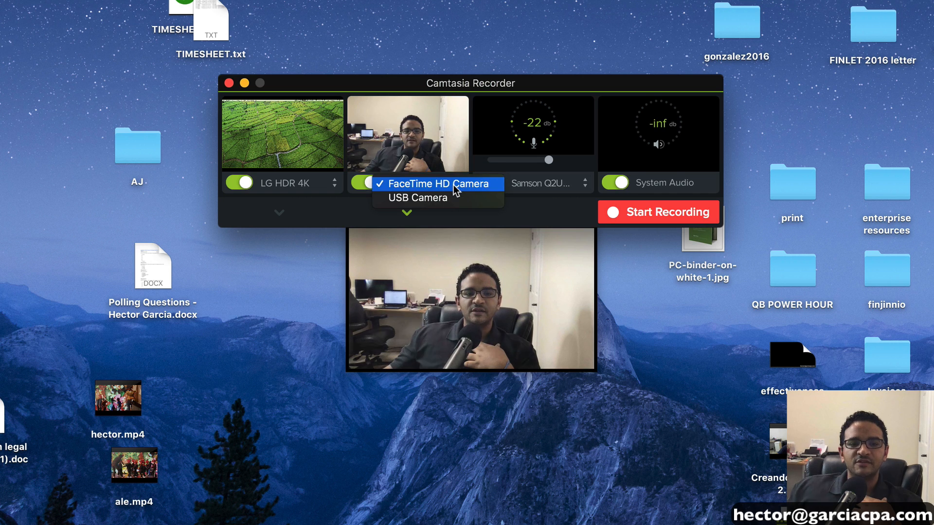
click(447, 198)
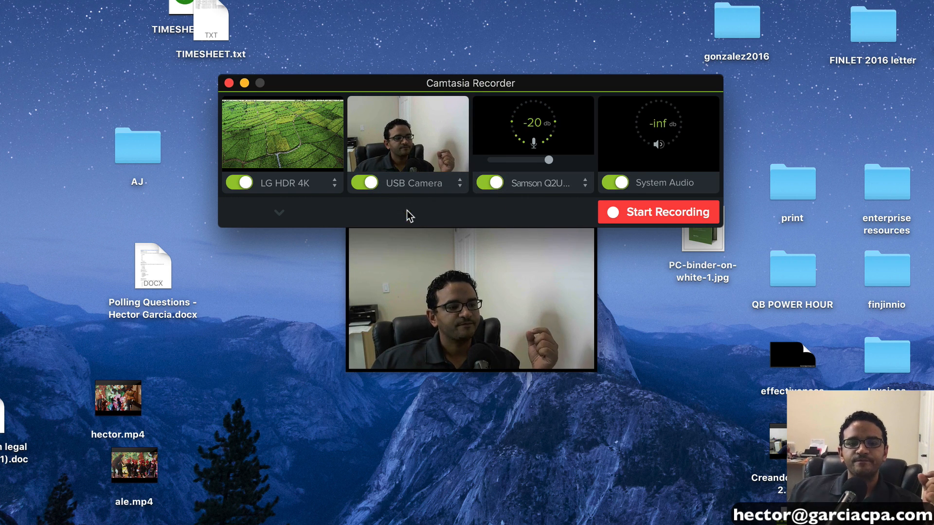
mouse_move(279, 217)
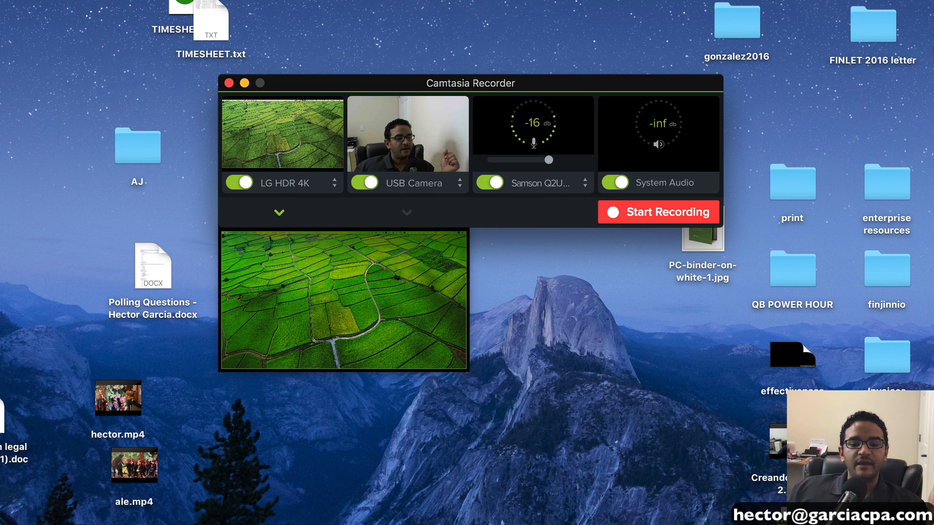
drag(519, 92, 471, 98)
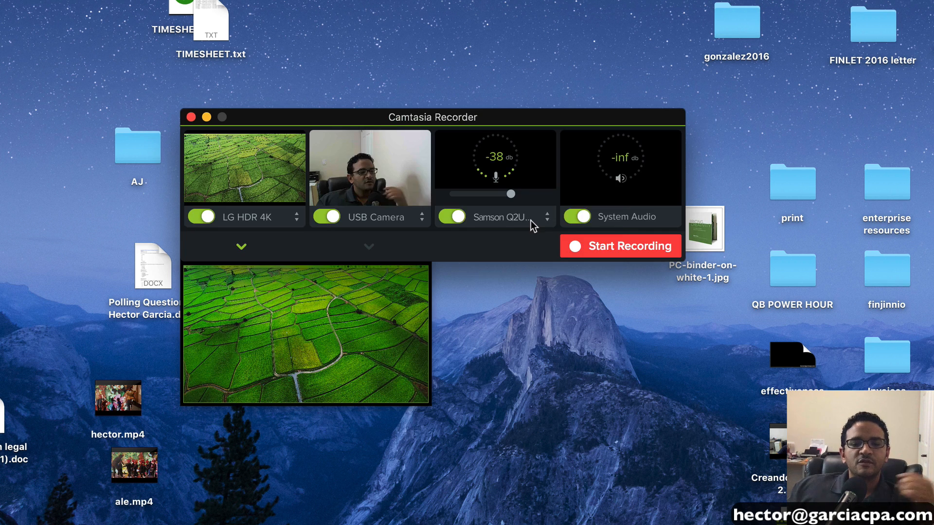
click(532, 223)
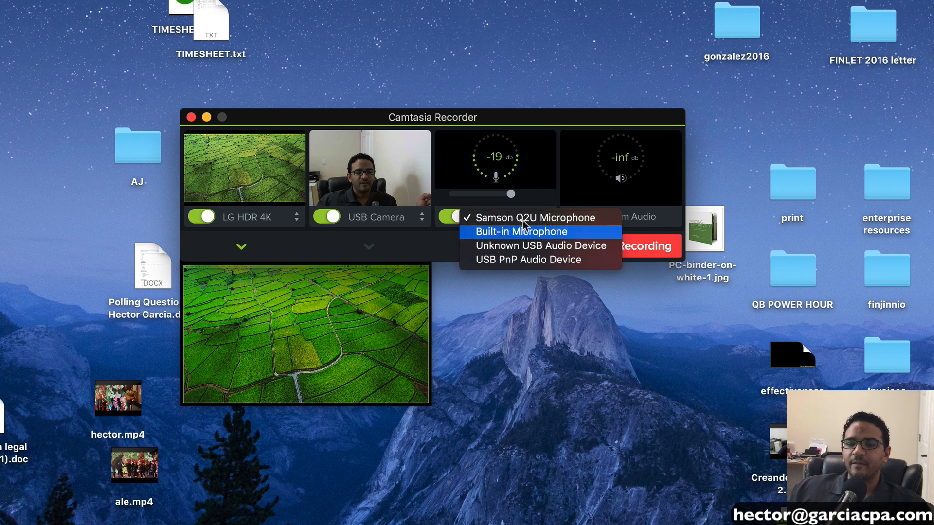
click(452, 245)
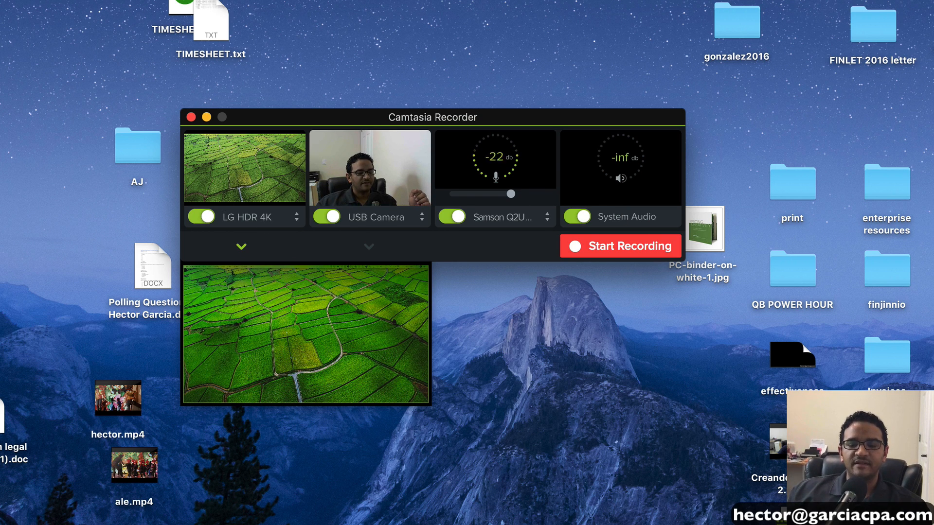
key(ctrl+Right)
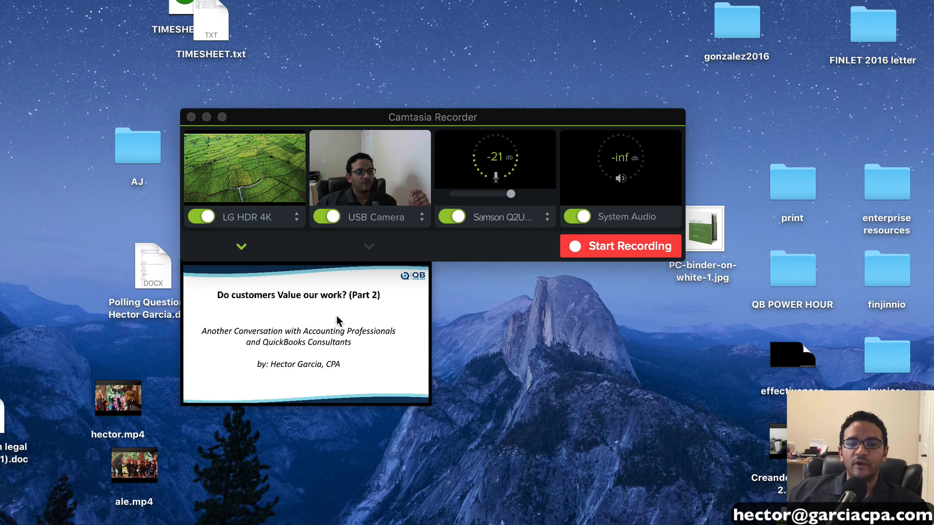
click(368, 246)
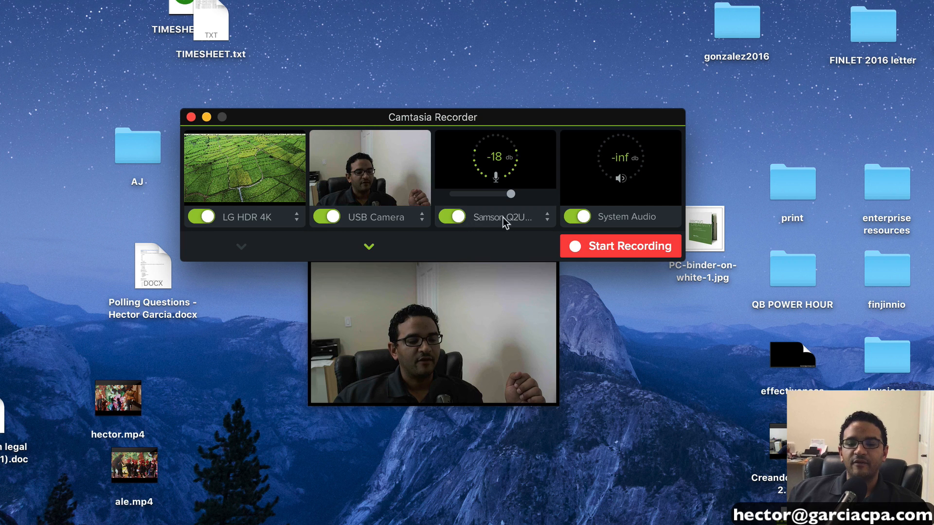
click(461, 219)
click(334, 220)
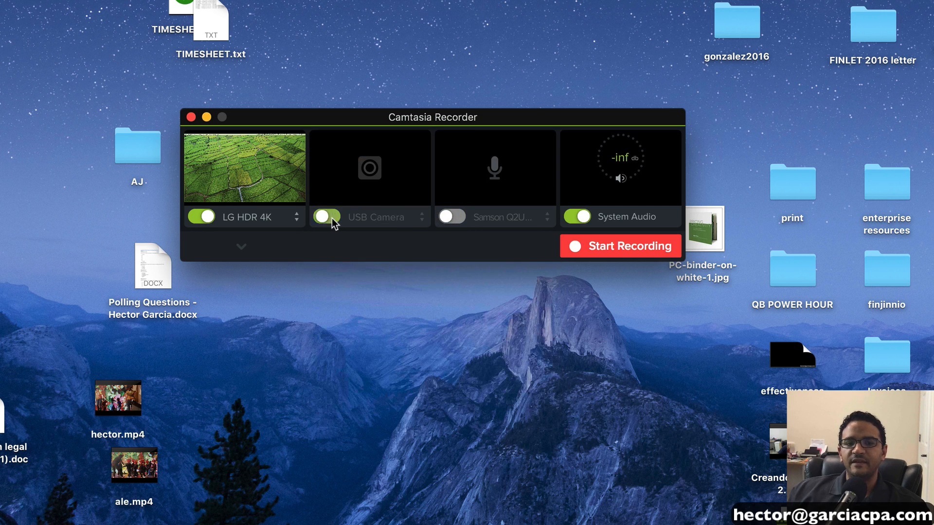
click(334, 220)
- Re-enable the microphone input and enlarge the timeline with much taller tracks
click(444, 216)
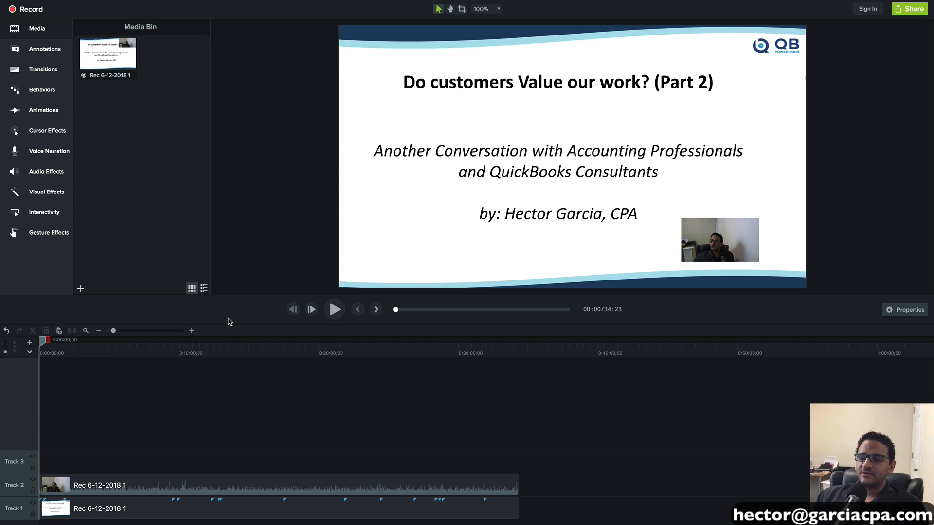
drag(125, 325, 97, 301)
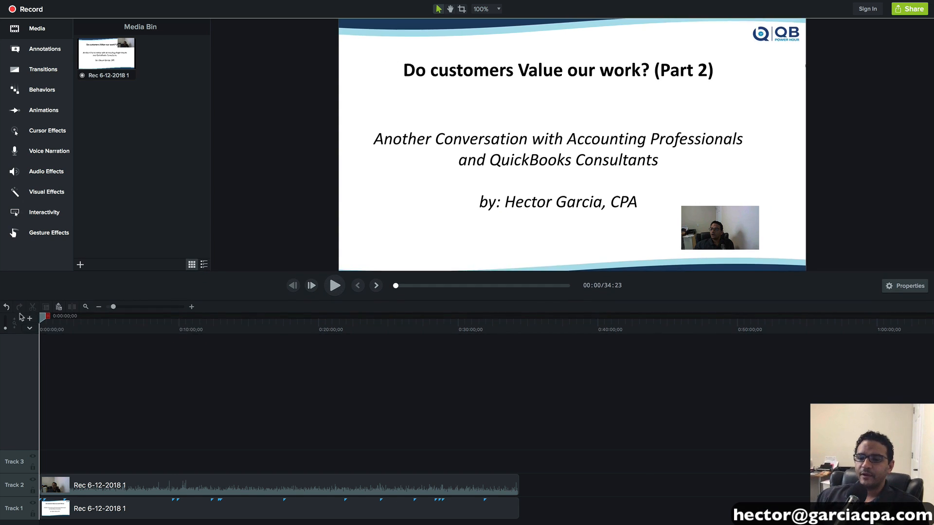
drag(5, 332, 5, 319)
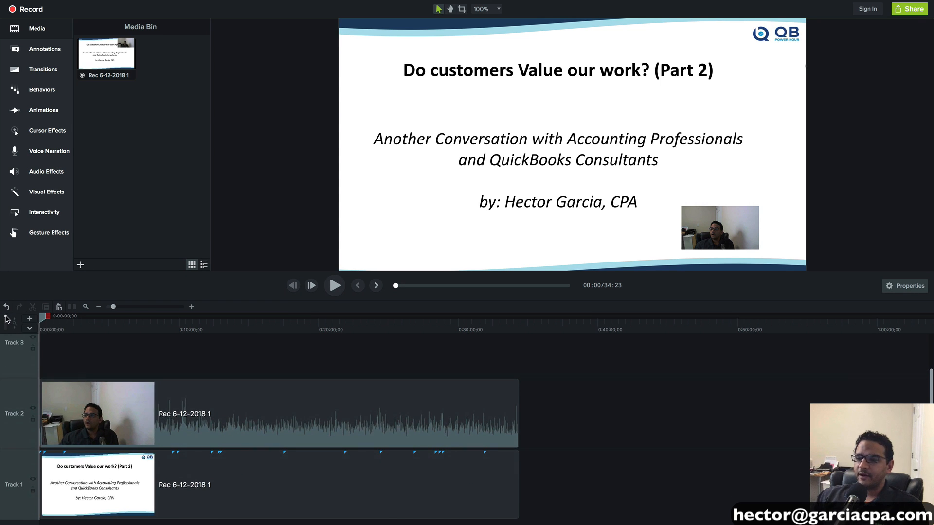
- Select the webcam clip on Track 2 and slide clip on Track 1, scrubbing to the end
drag(526, 384, 88, 424)
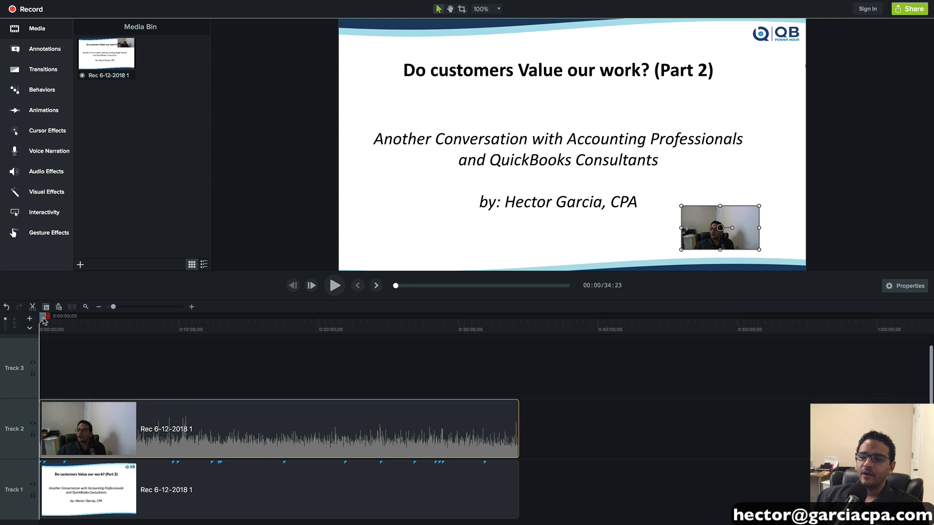
drag(45, 317, 83, 328)
click(329, 488)
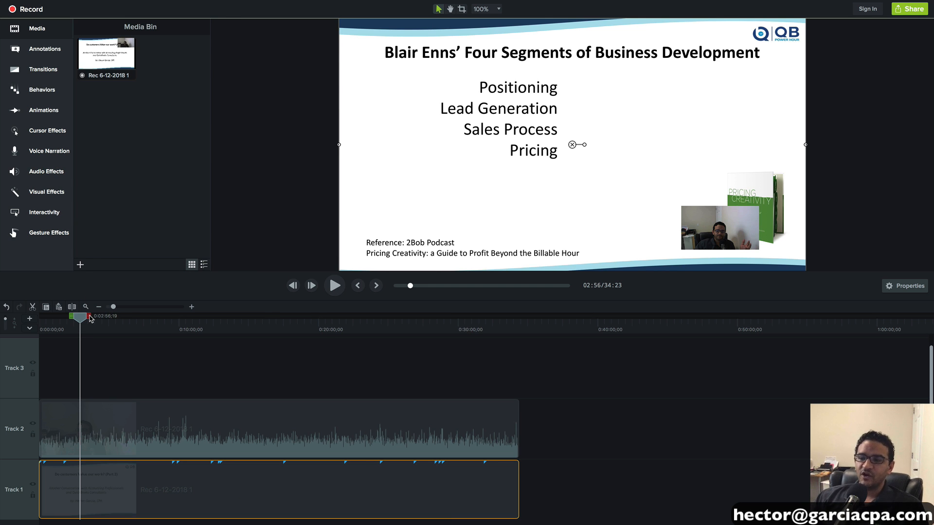
drag(85, 323, 48, 332)
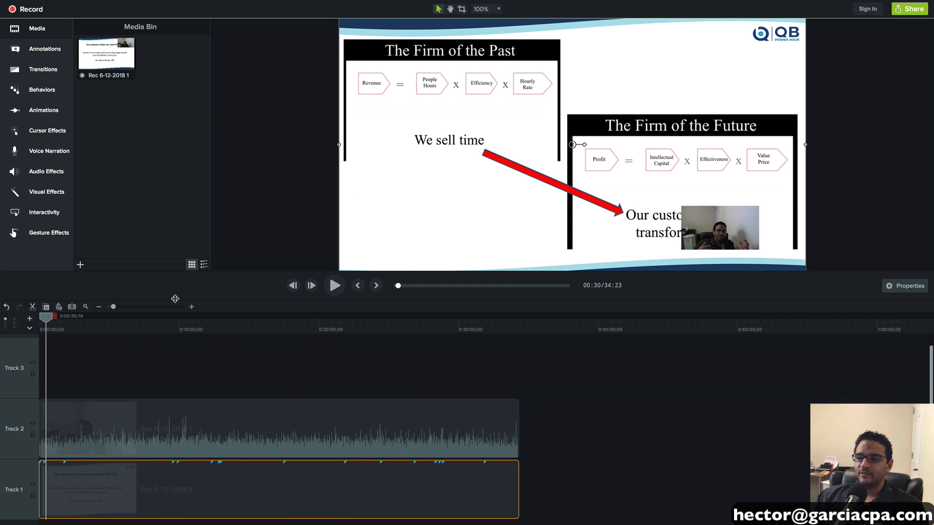
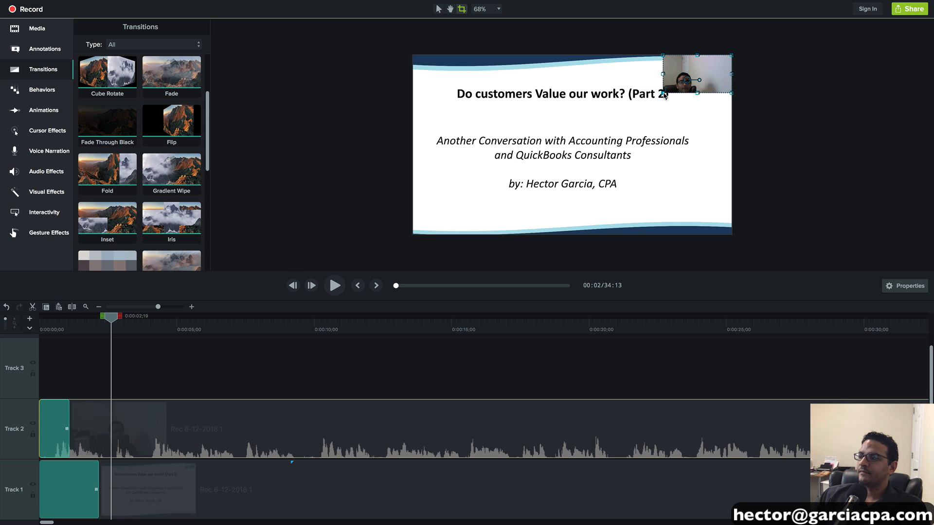
- Resize the webcam overlay so it fills the slide's top-right corner
drag(729, 61, 687, 95)
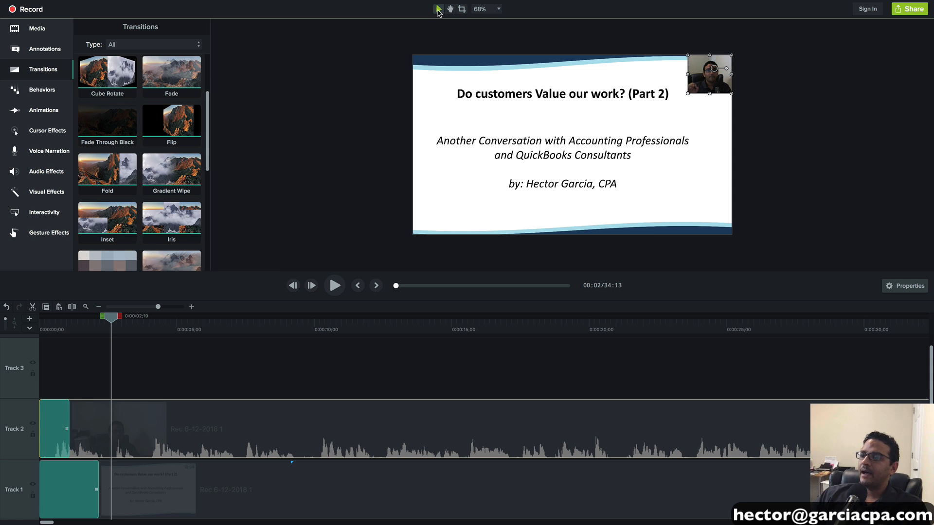
drag(689, 95, 670, 109)
click(768, 156)
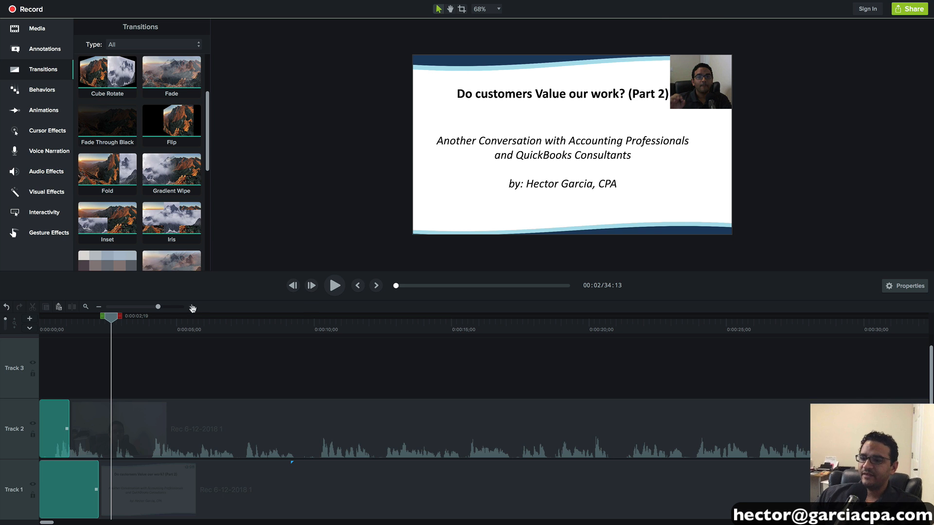
- Play the opening seconds from 0:00 to check the overlay, then jump ahead to the Firm of the Past slide
drag(111, 319, 42, 317)
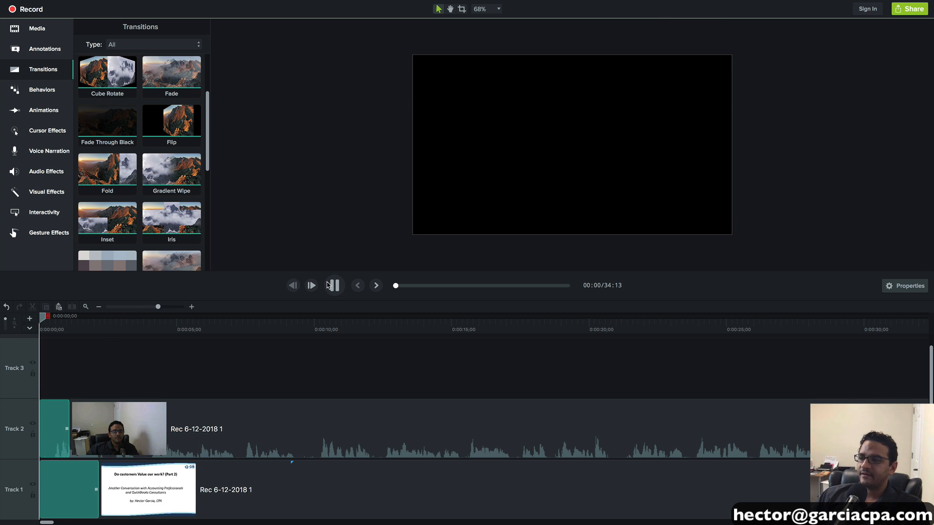
click(327, 286)
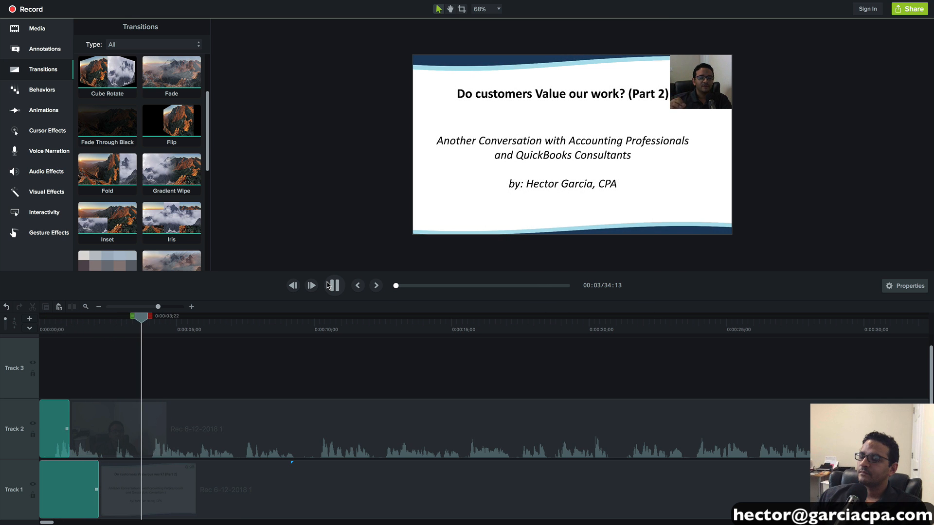
click(329, 290)
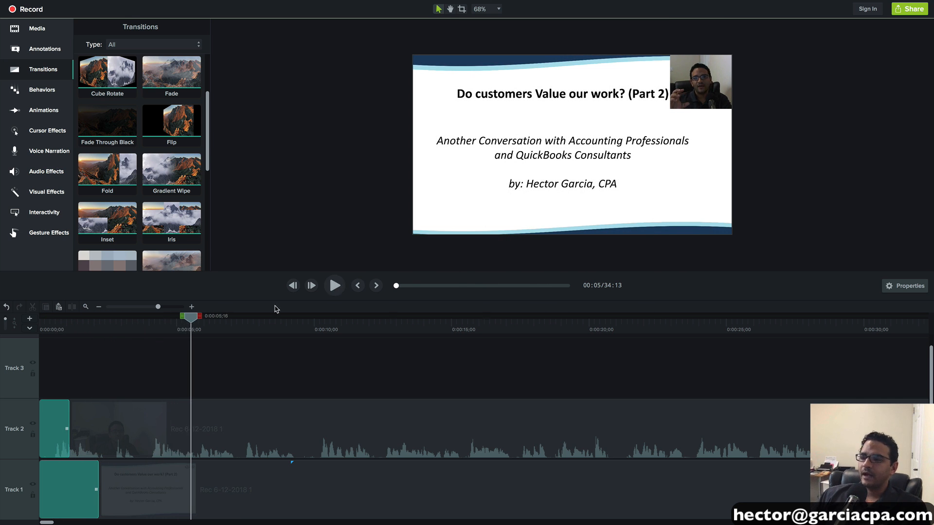
drag(189, 318, 678, 348)
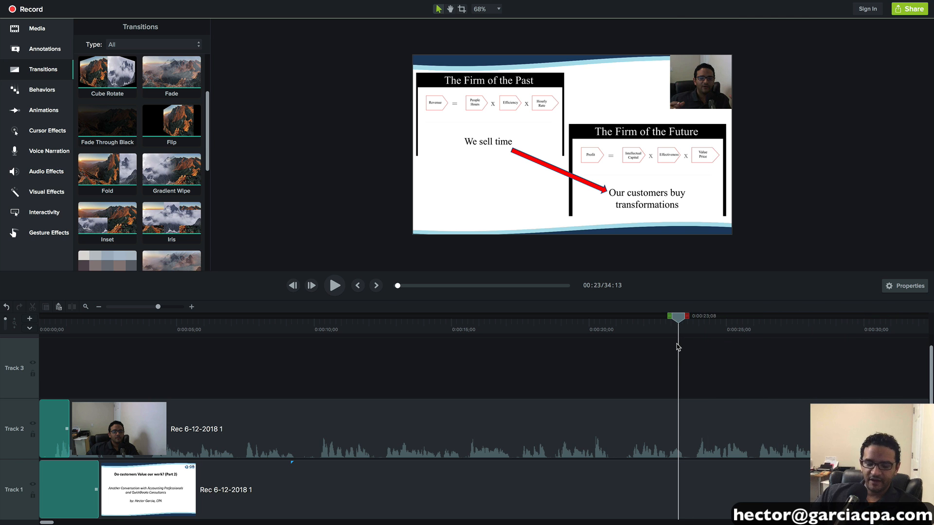
- Shrink the webcam overlay to about 35% and snap it to the slide's top-right corner
click(99, 306)
click(99, 307)
drag(155, 317, 390, 321)
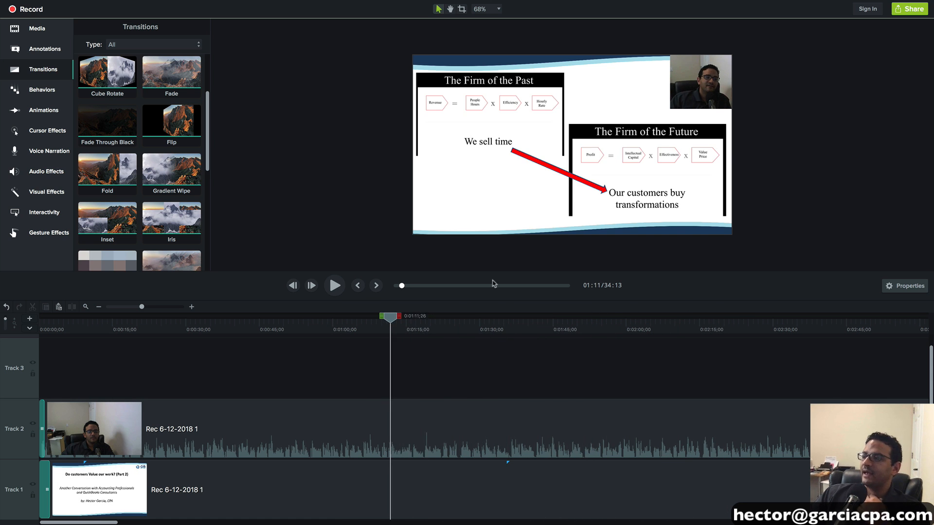
click(693, 74)
drag(673, 111, 697, 87)
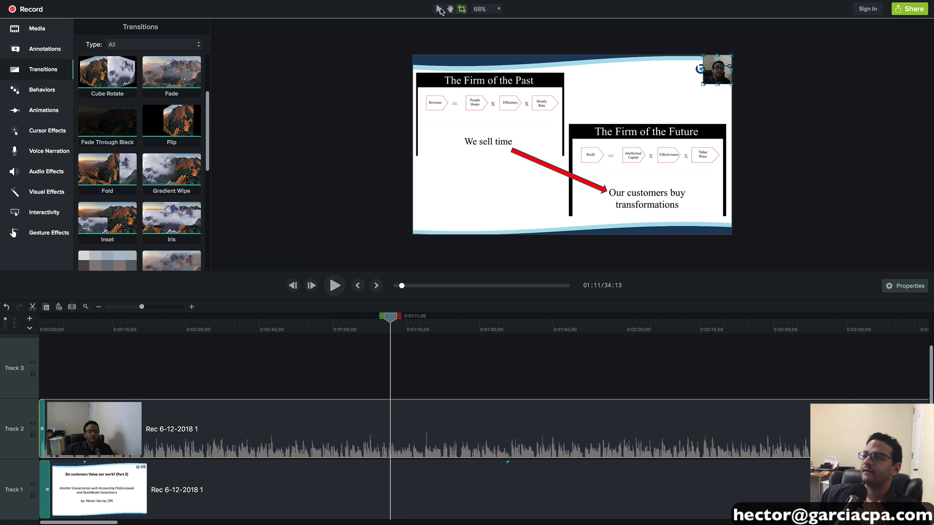
mouse_move(713, 63)
mouse_down()
mouse_move(697, 87)
mouse_move(715, 66)
mouse_up()
click(744, 86)
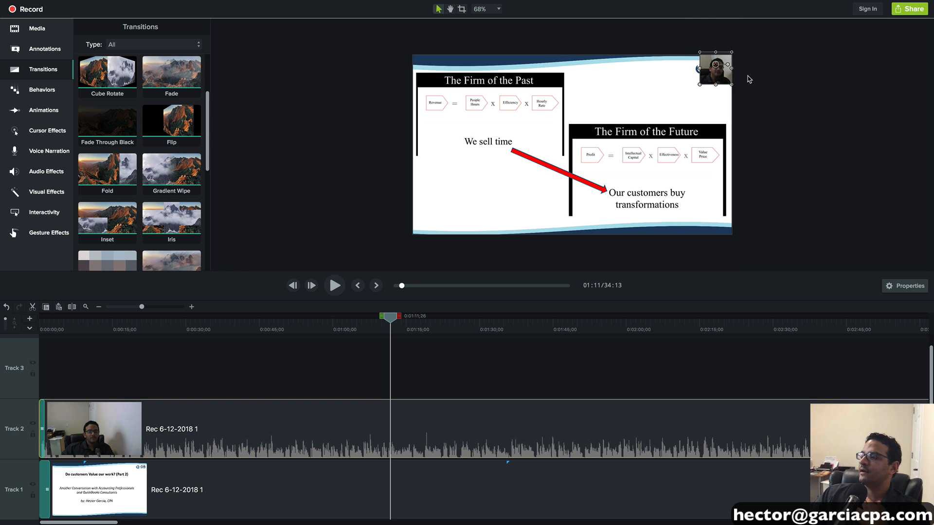
click(740, 87)
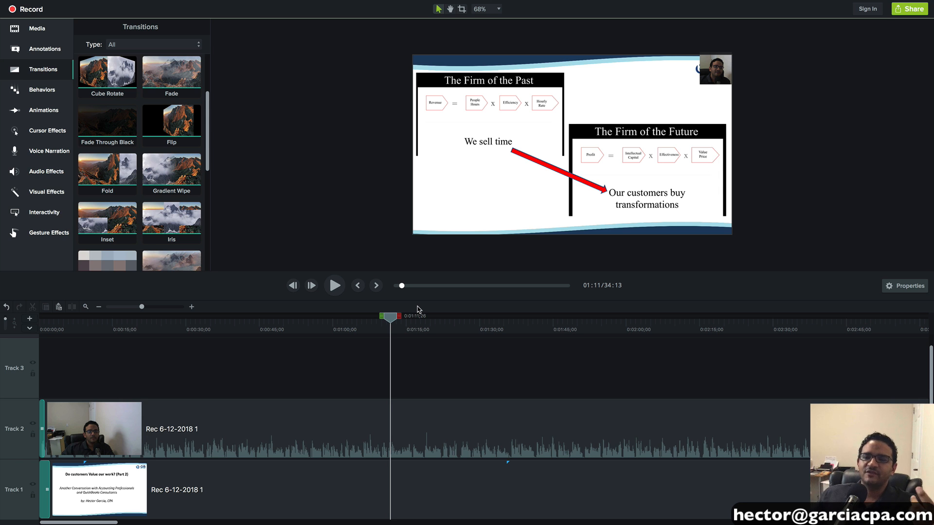
- Scrub through later slides, then zoom the timeline out to show the whole recording
drag(392, 321, 604, 321)
drag(672, 323, 400, 326)
click(400, 327)
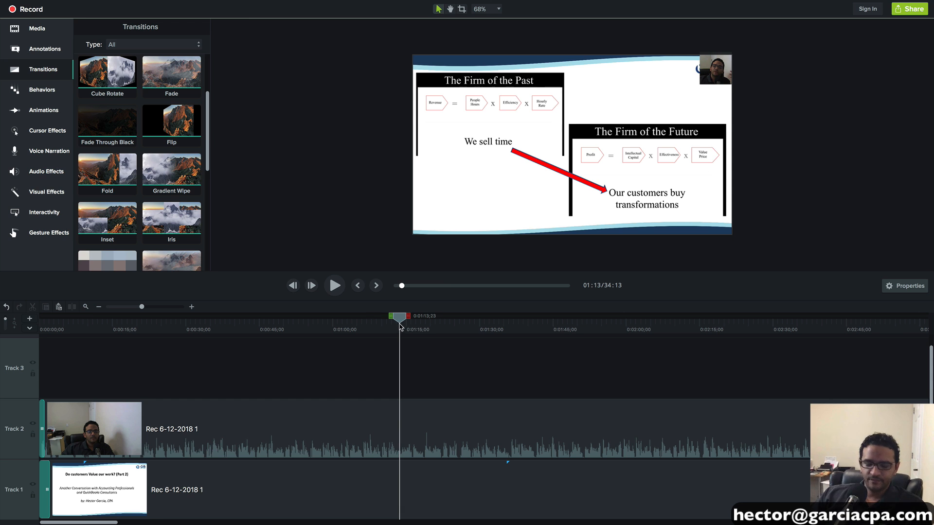
click(98, 307)
click(98, 307)
click(98, 307)
drag(152, 318, 558, 318)
drag(126, 306, 472, 350)
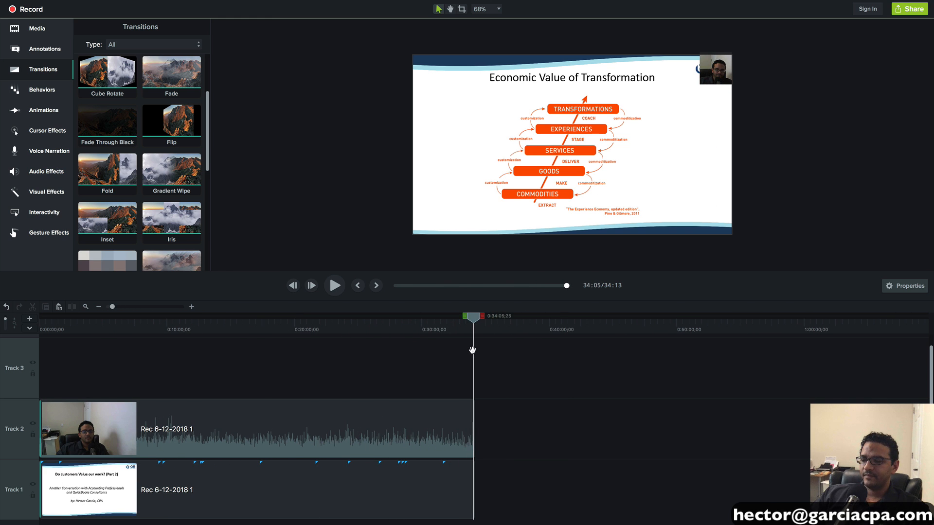
- Zoom in on the last minute and a half, play to 34:03, and select both tracks' clips
click(192, 307)
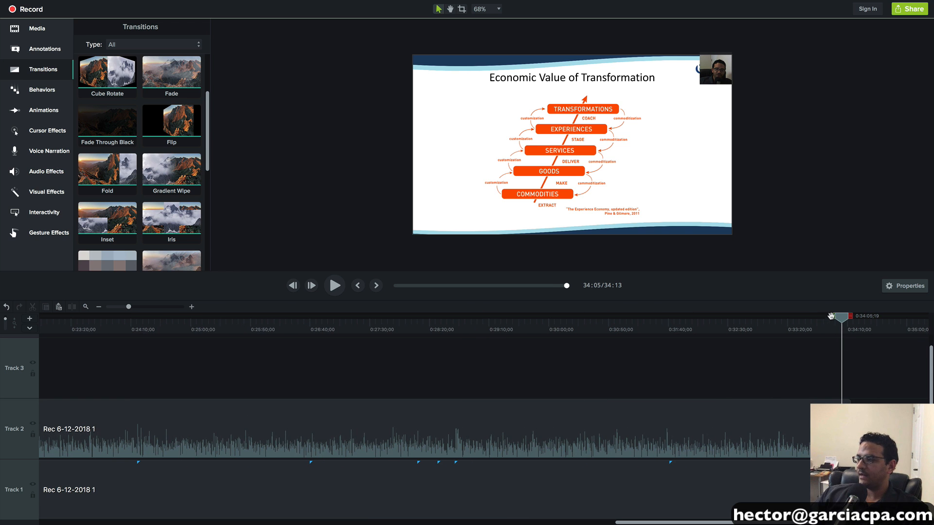
drag(840, 318, 824, 319)
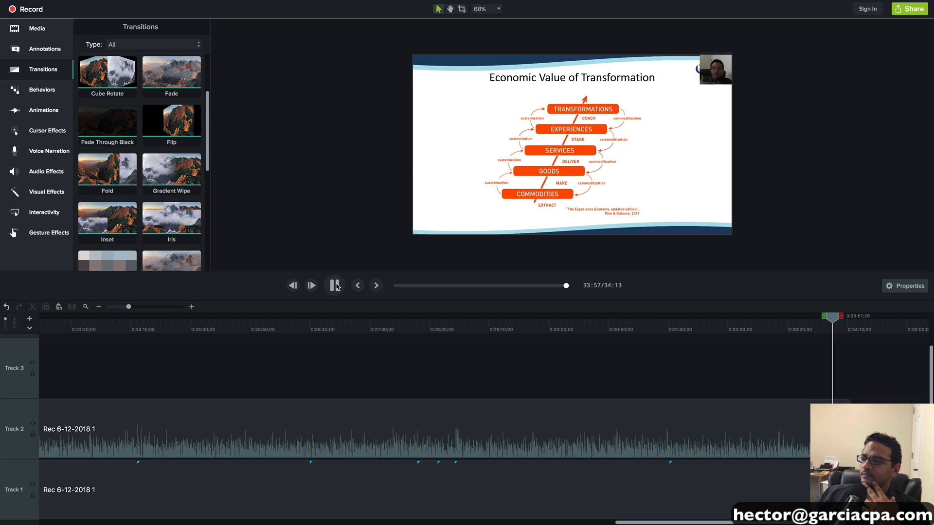
drag(127, 306, 146, 307)
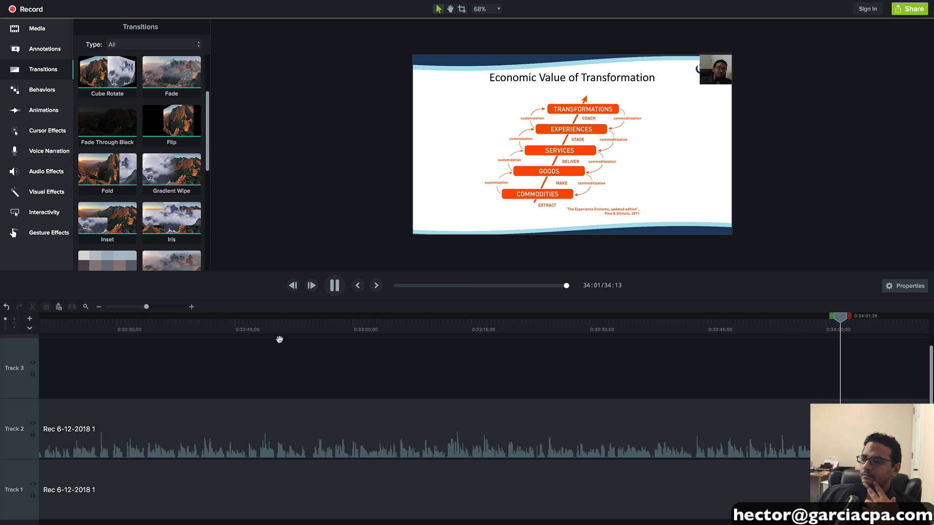
click(336, 284)
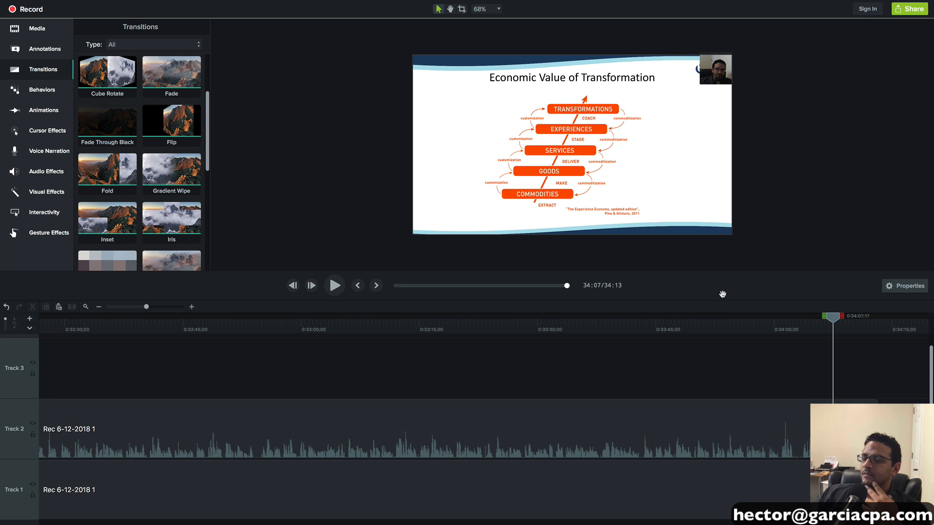
drag(839, 319, 772, 319)
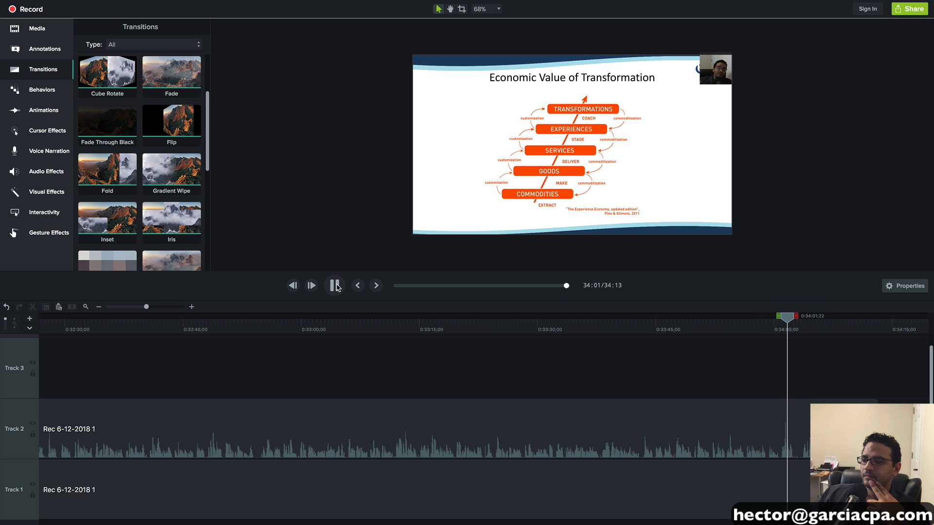
click(335, 285)
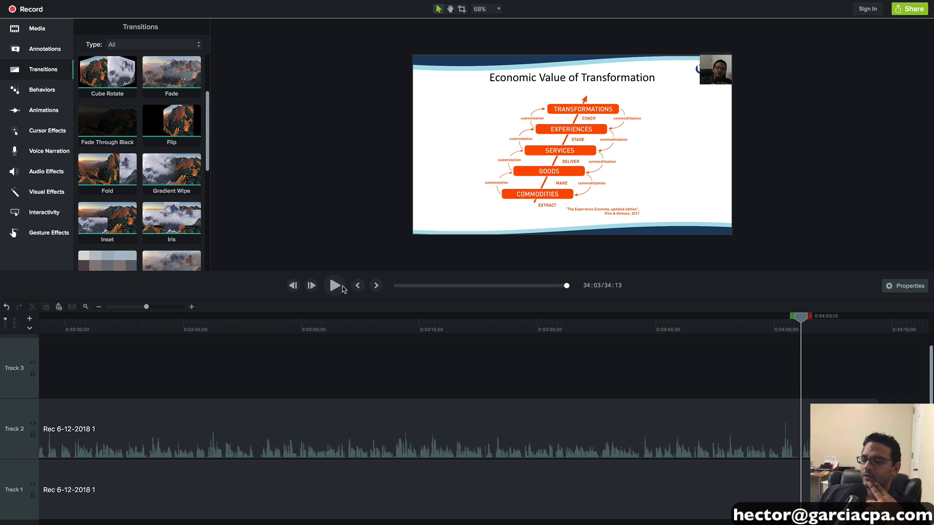
drag(838, 379, 837, 487)
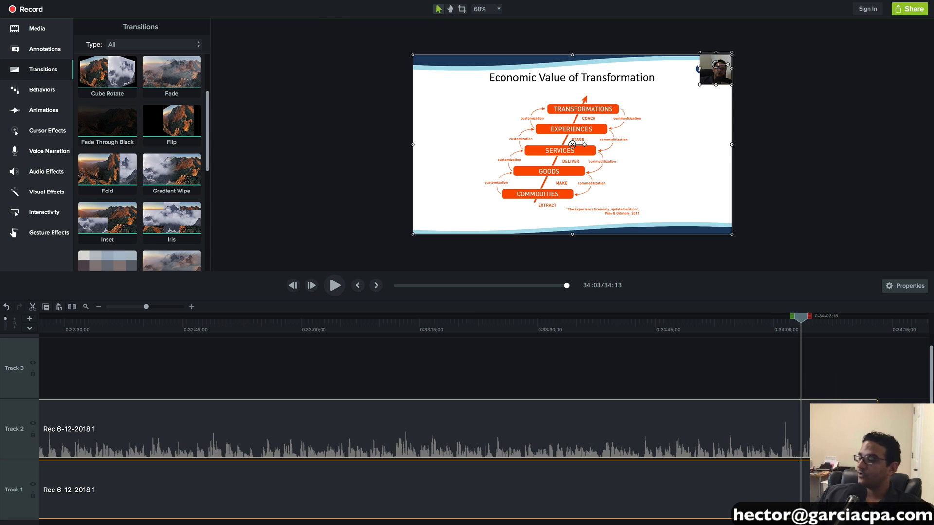
- Split both clips near 34:00 and delete the short end pieces, closing the gap
key(s)
drag(801, 320, 779, 329)
drag(792, 366, 789, 497)
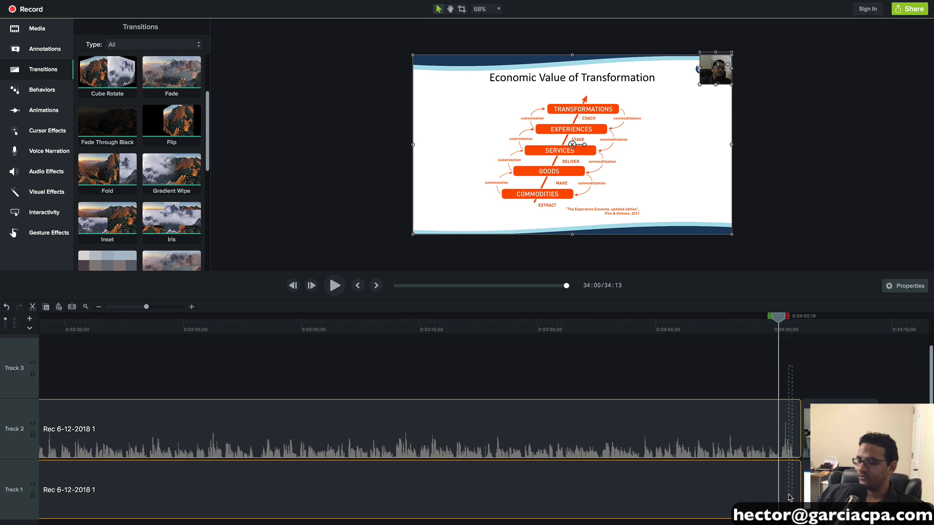
key(s)
drag(788, 373, 796, 491)
key(Delete)
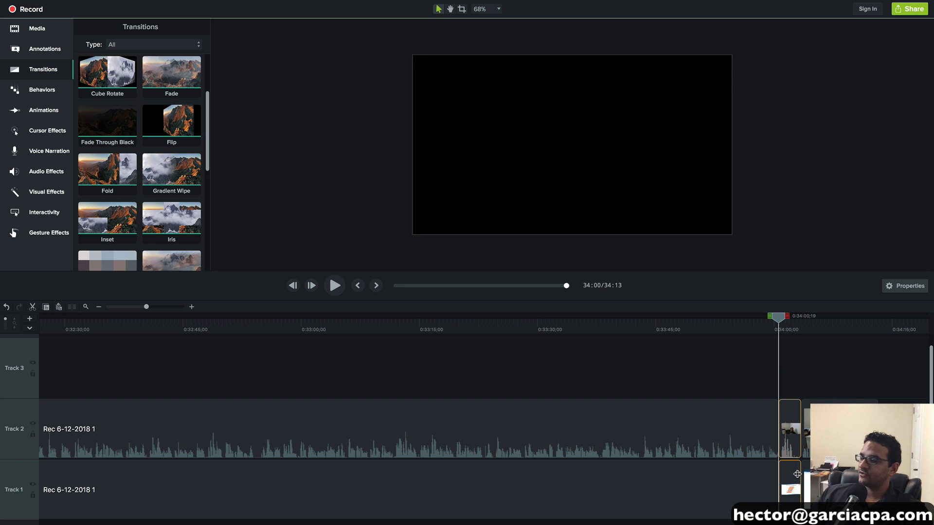
drag(802, 377, 835, 479)
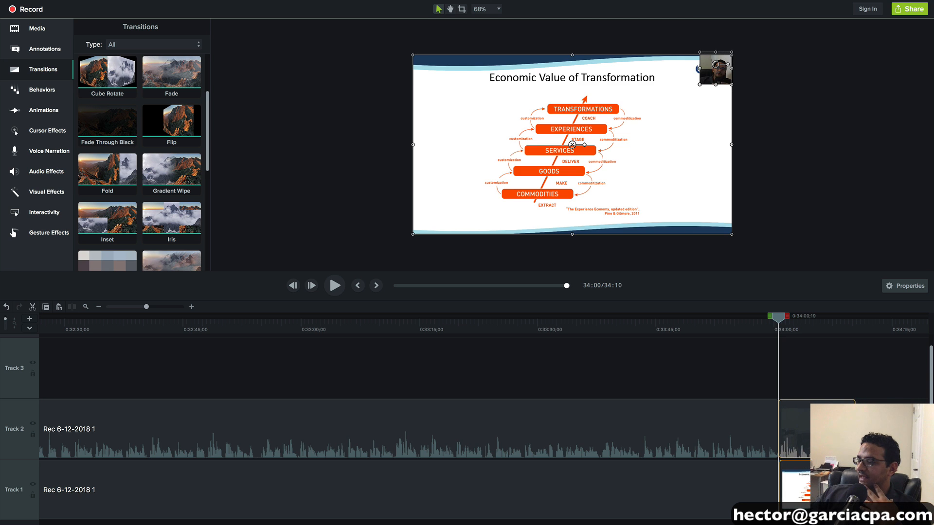
- Split both clips at 0:34:05;27 and delete everything after the split
click(191, 306)
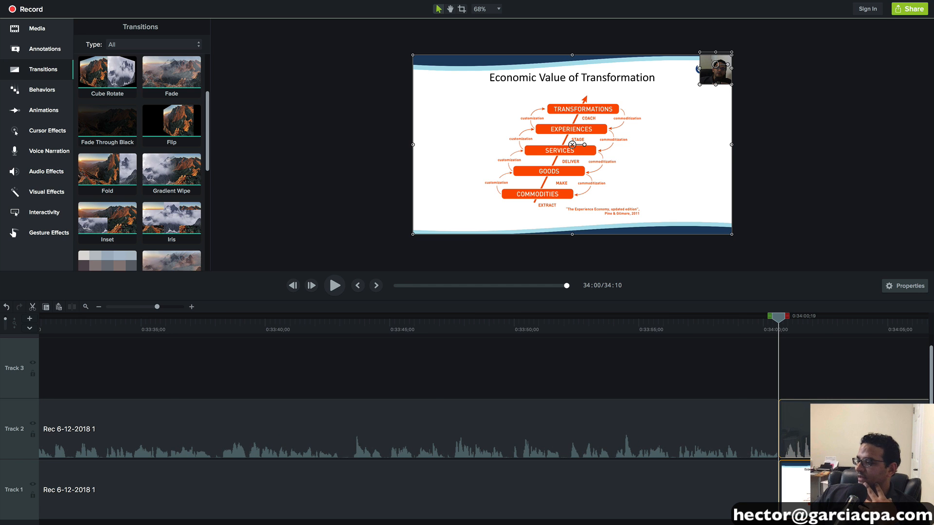
drag(778, 318, 686, 328)
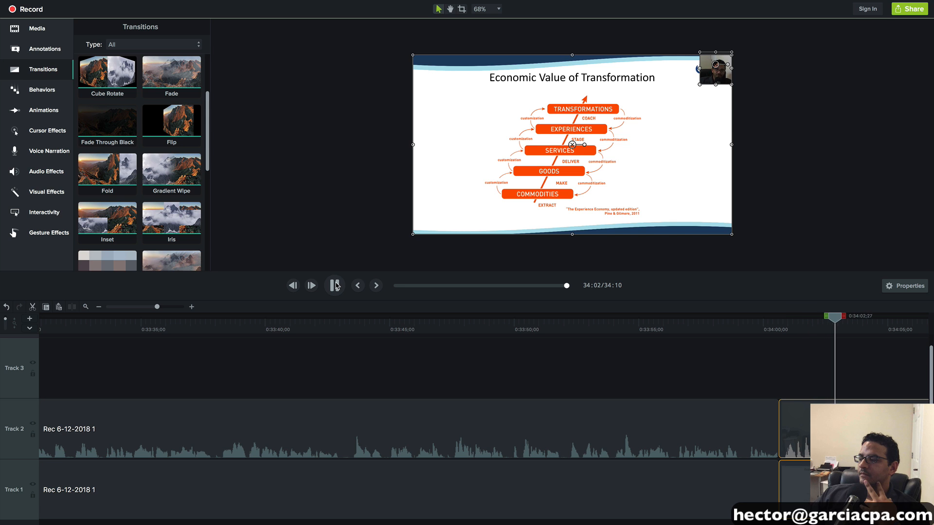
click(335, 285)
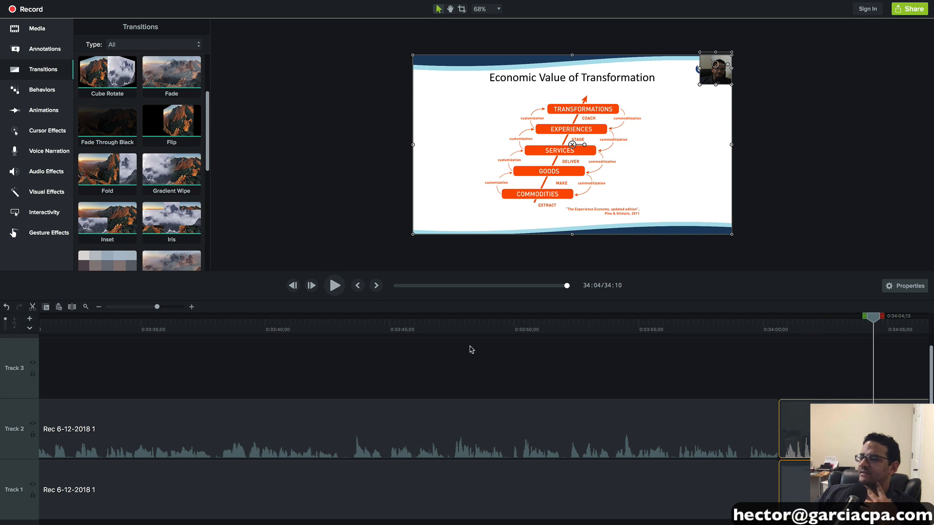
scroll(470, 349, right, 5)
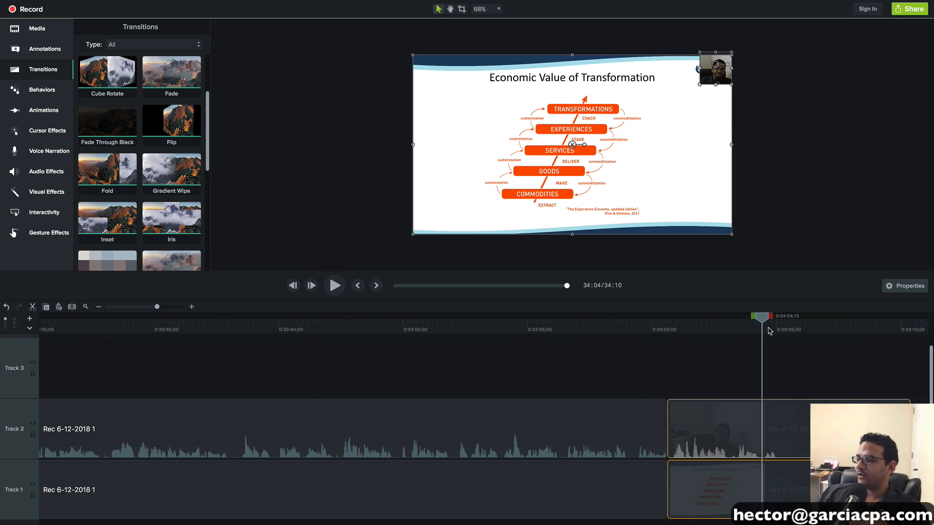
drag(769, 322, 803, 323)
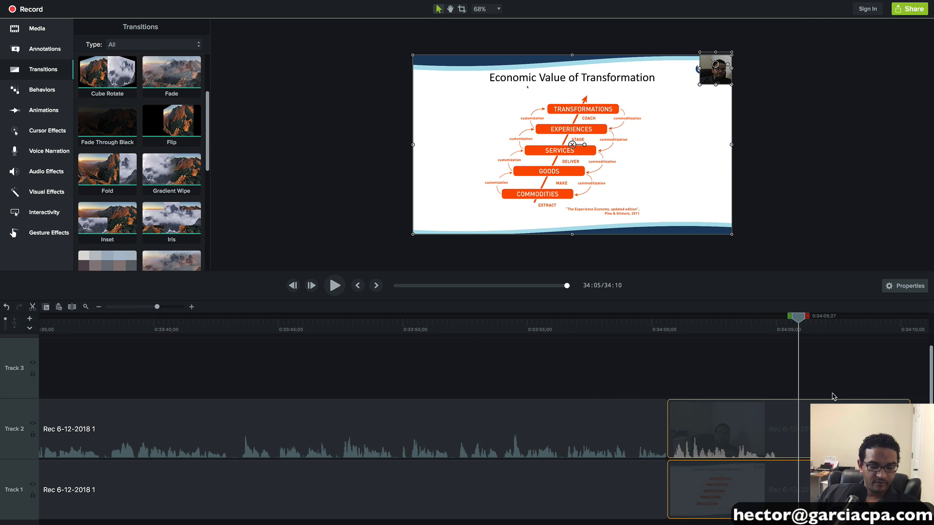
key(s)
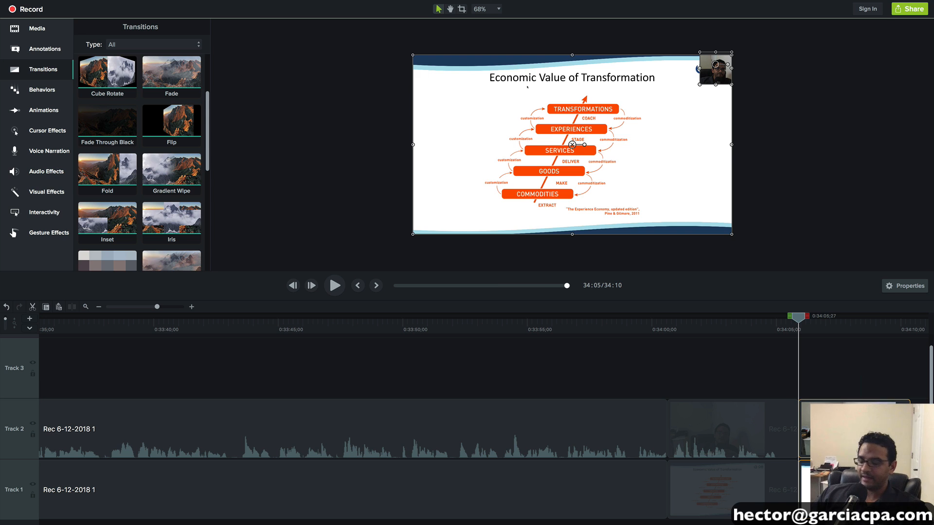
key(Delete)
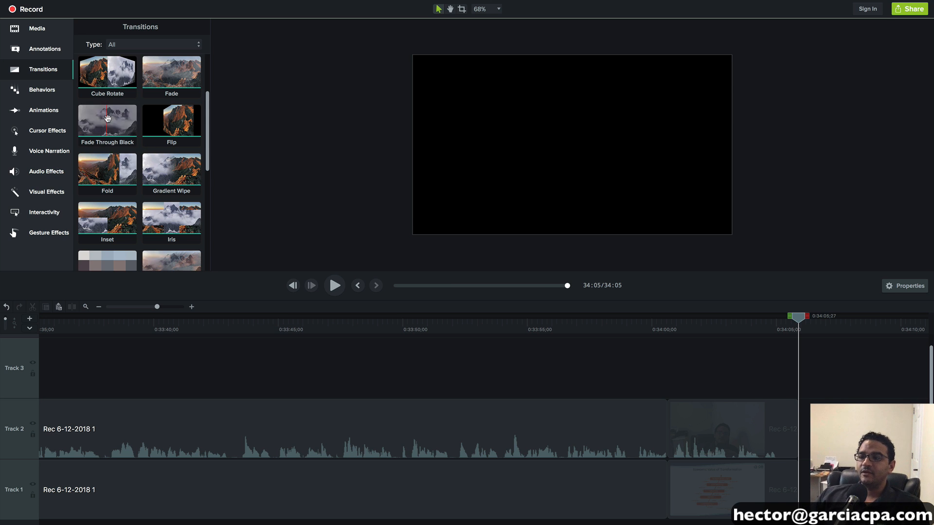
- Add a Fade Through Black transition at the clips' end and preview it from 33:55
drag(107, 121, 780, 423)
drag(108, 109, 782, 474)
drag(798, 316, 551, 318)
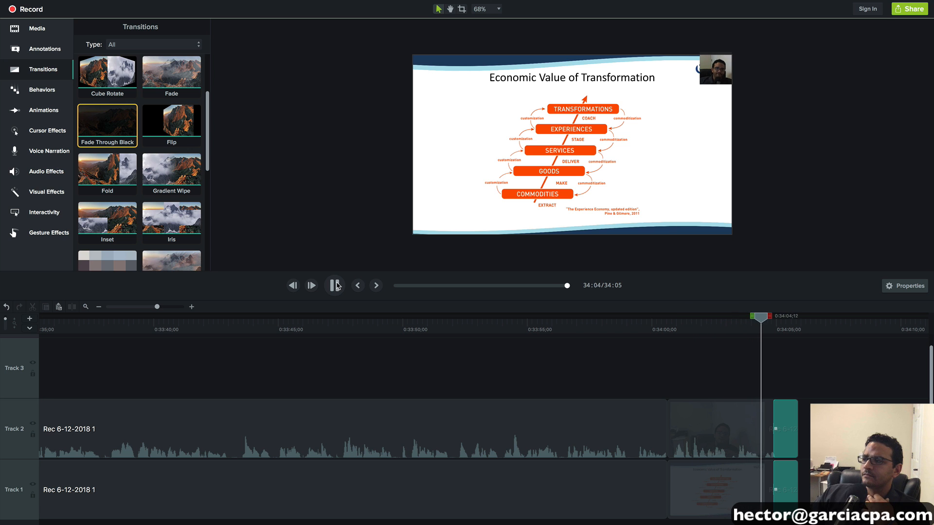
click(340, 287)
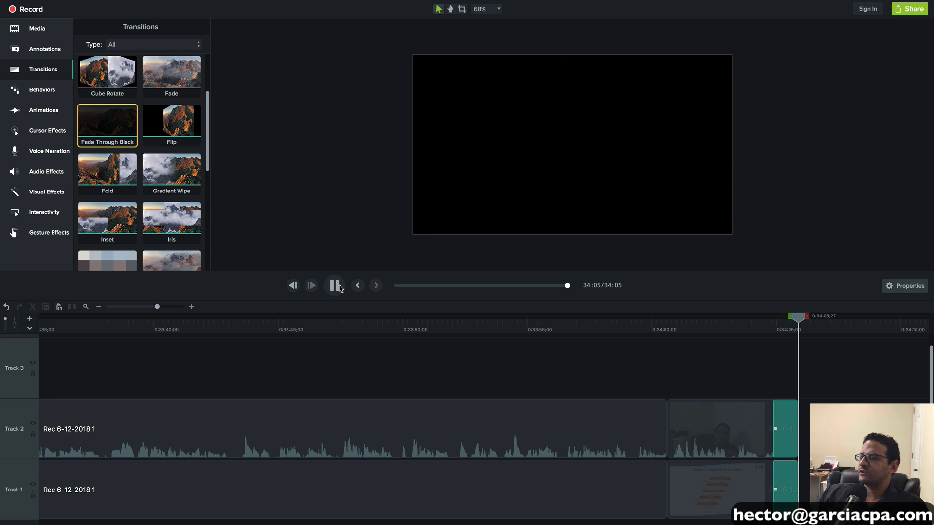
click(343, 288)
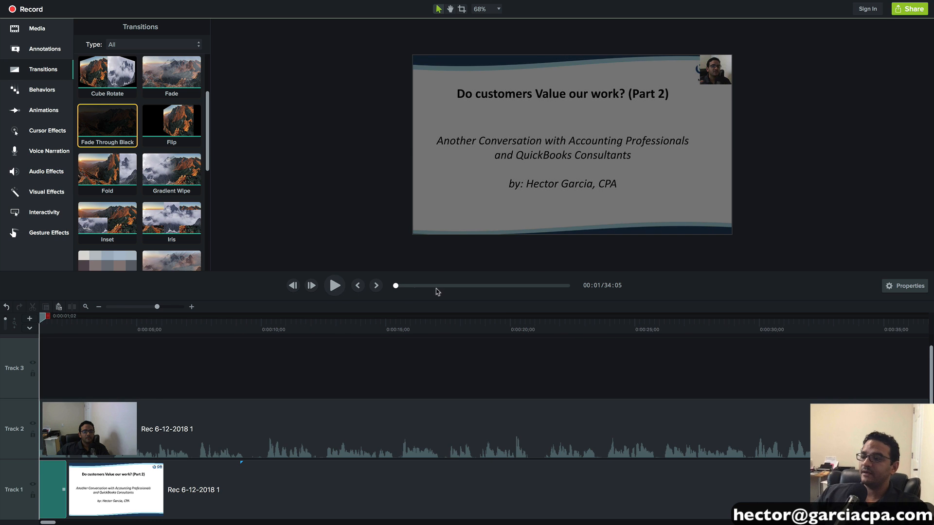
drag(157, 307, 102, 309)
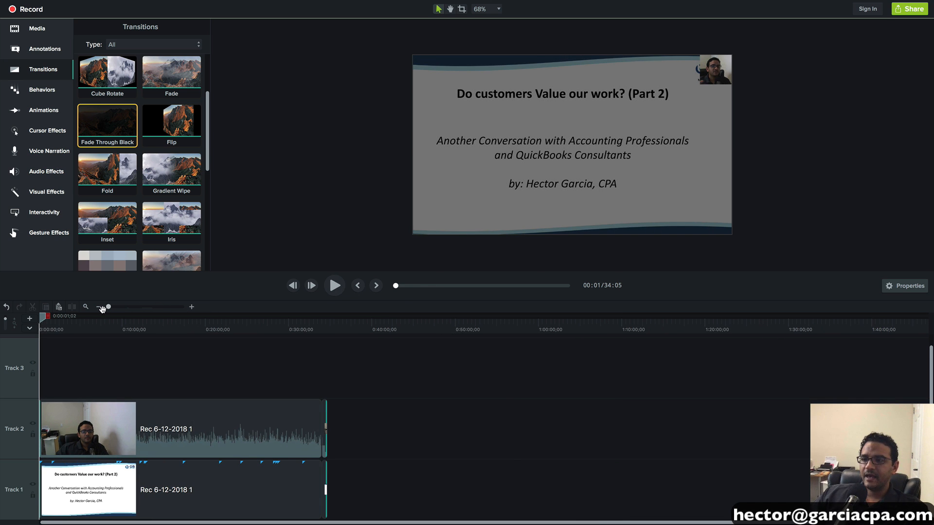
click(39, 49)
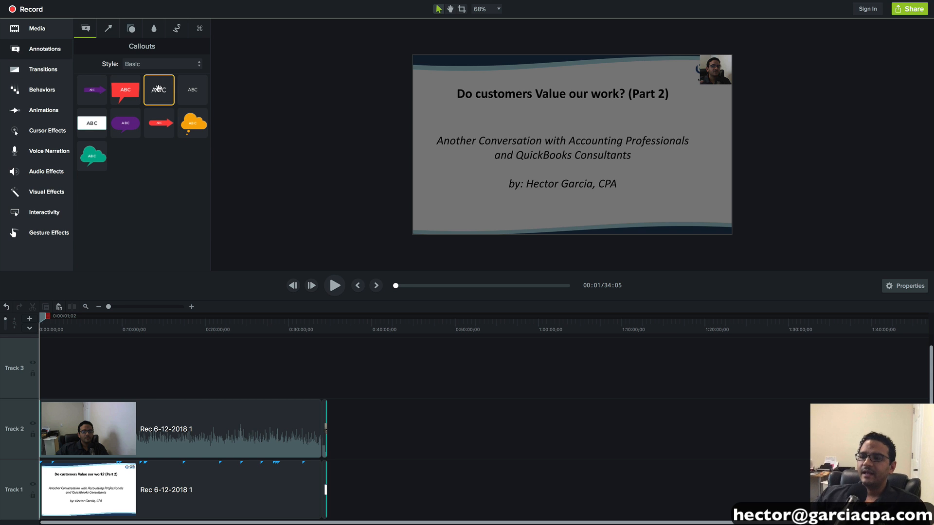
- Add the Basic small-text callout to Track 3 and stretch it to the recording's end
click(193, 89)
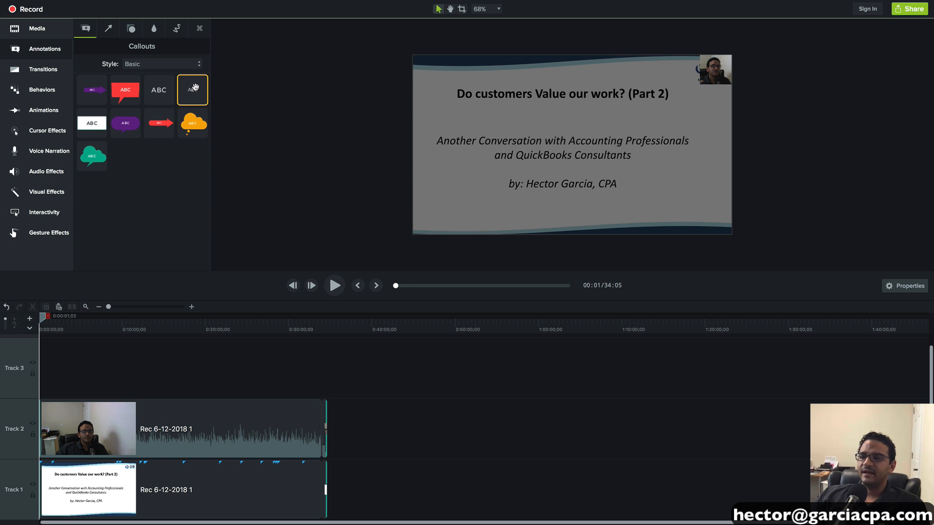
drag(194, 88, 45, 371)
drag(109, 307, 154, 308)
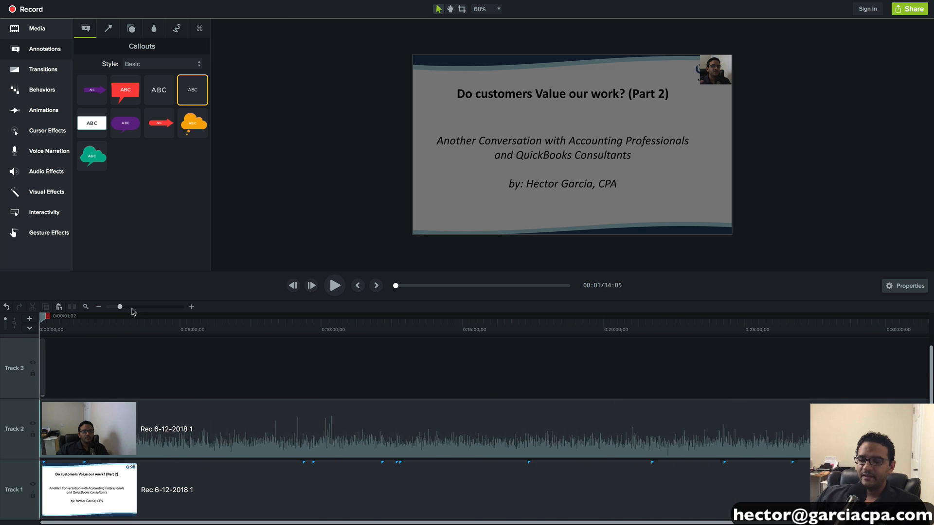
drag(104, 365, 695, 377)
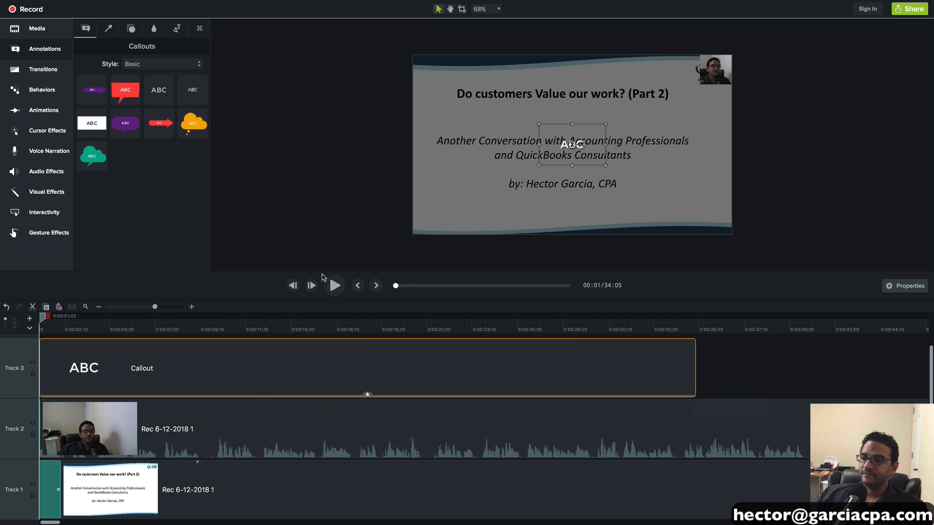
drag(156, 307, 130, 309)
drag(121, 307, 120, 306)
drag(57, 353, 882, 373)
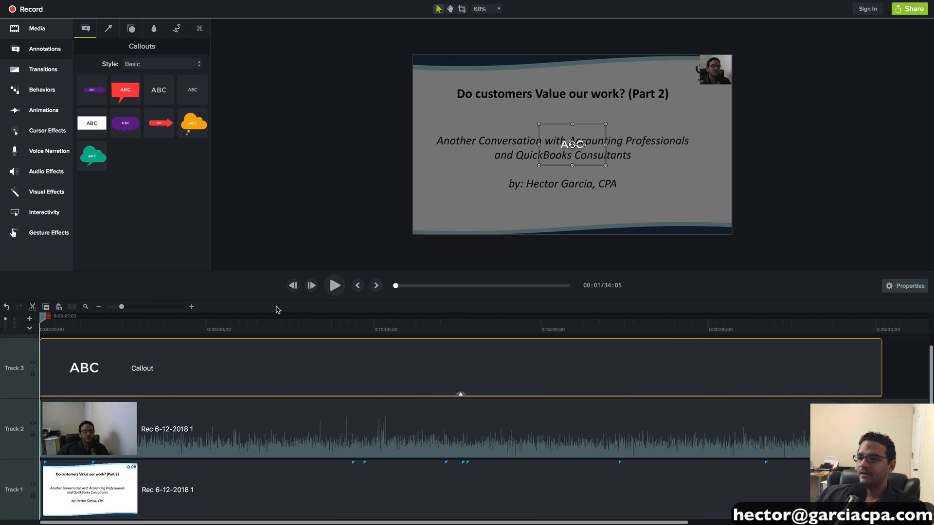
click(99, 307)
drag(395, 357, 522, 369)
- Replace the callout's placeholder text ABC with the presenter's e-mail address
double_click(580, 145)
click(581, 145)
double_click(566, 147)
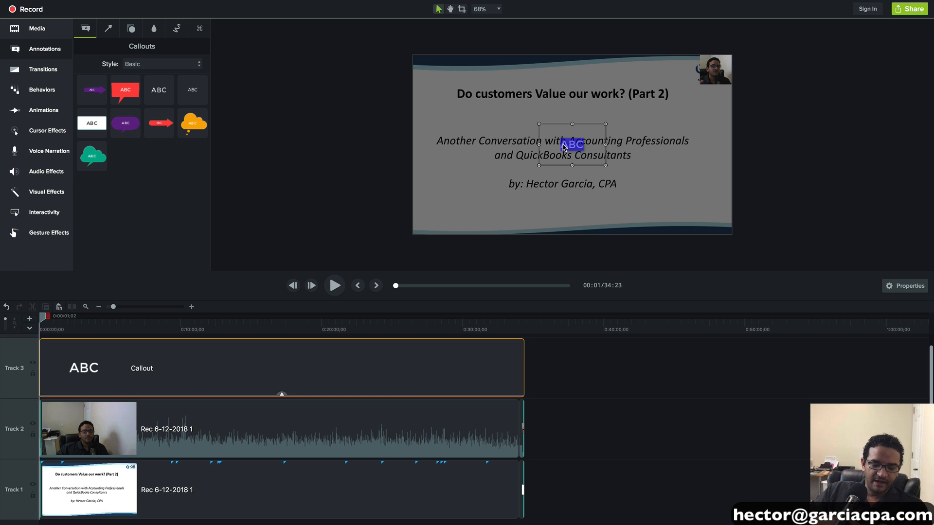
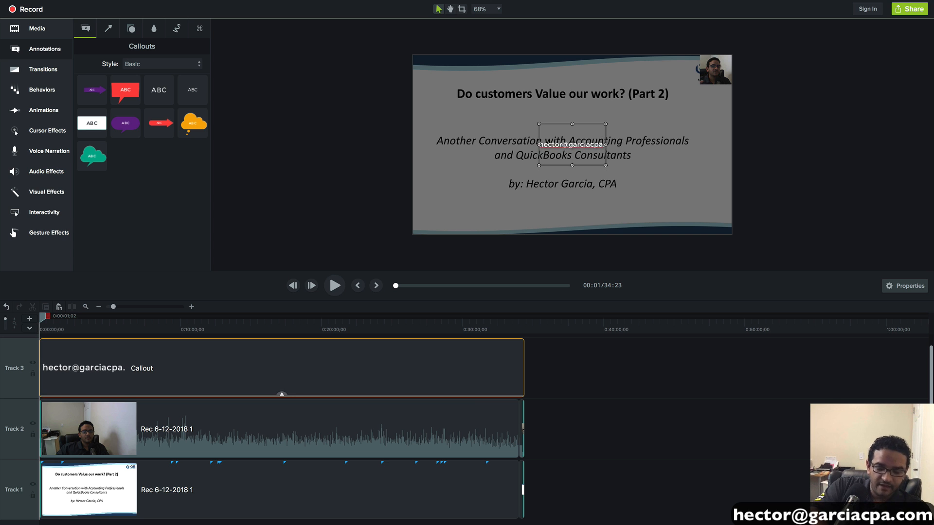
- Move the e-mail callout down to the slide's bottom-right corner
click(333, 136)
drag(588, 145, 705, 229)
click(758, 211)
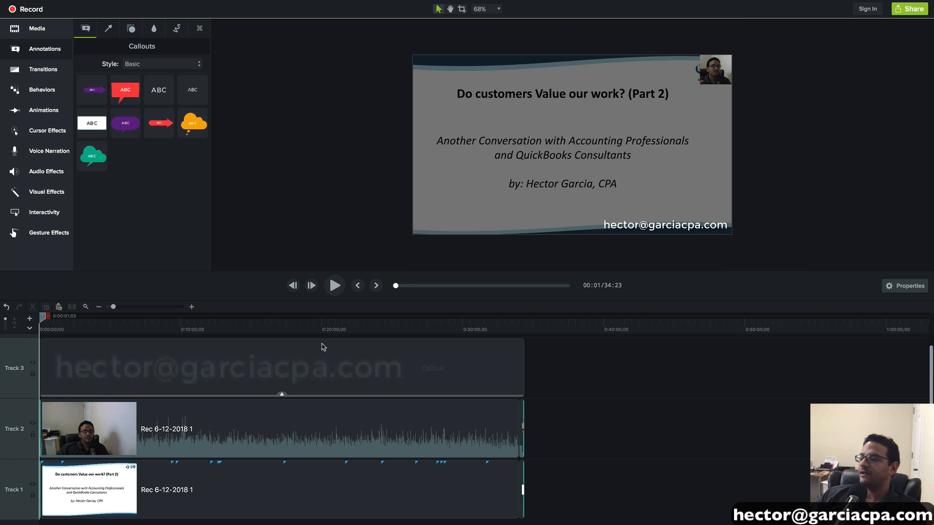
- Format the e-mail text in white Montserrat at size 63 with no underline
click(654, 232)
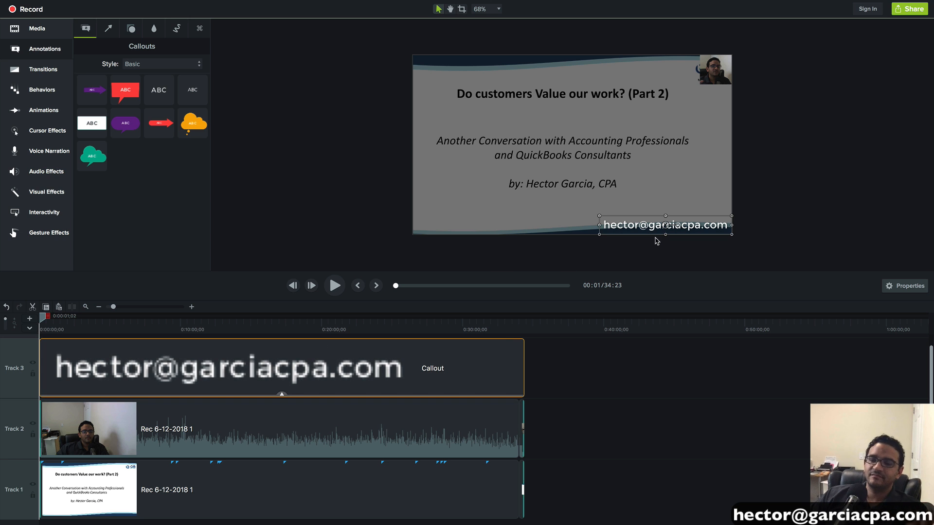
double_click(660, 230)
click(687, 229)
drag(606, 226, 734, 231)
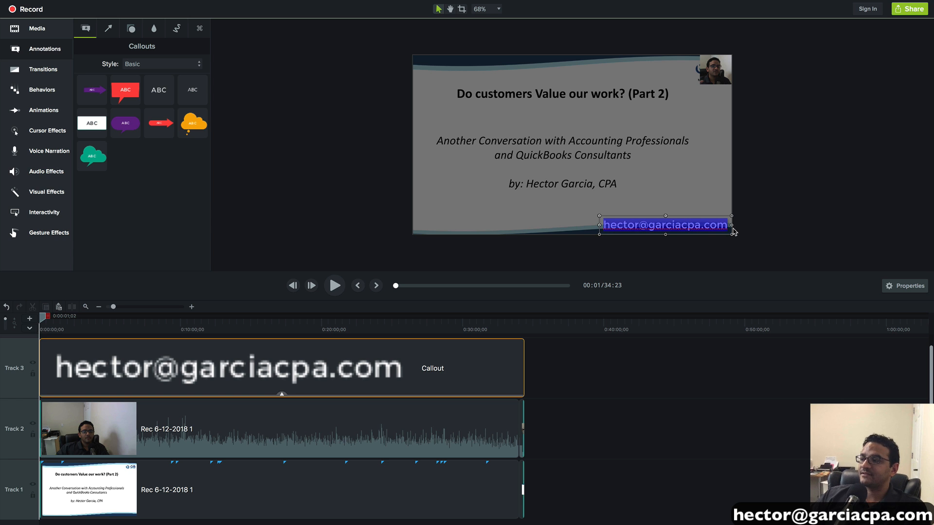
click(897, 287)
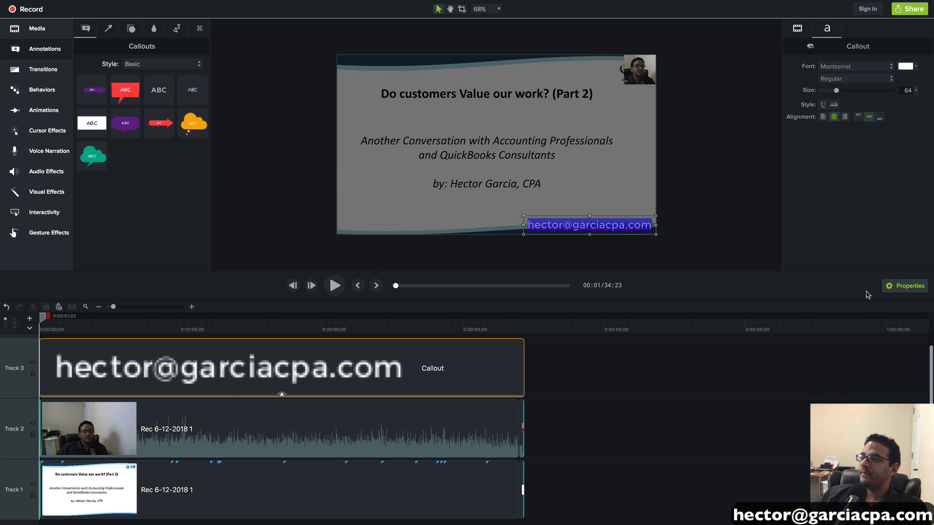
click(882, 68)
click(793, 80)
drag(836, 90, 838, 94)
click(824, 104)
click(823, 105)
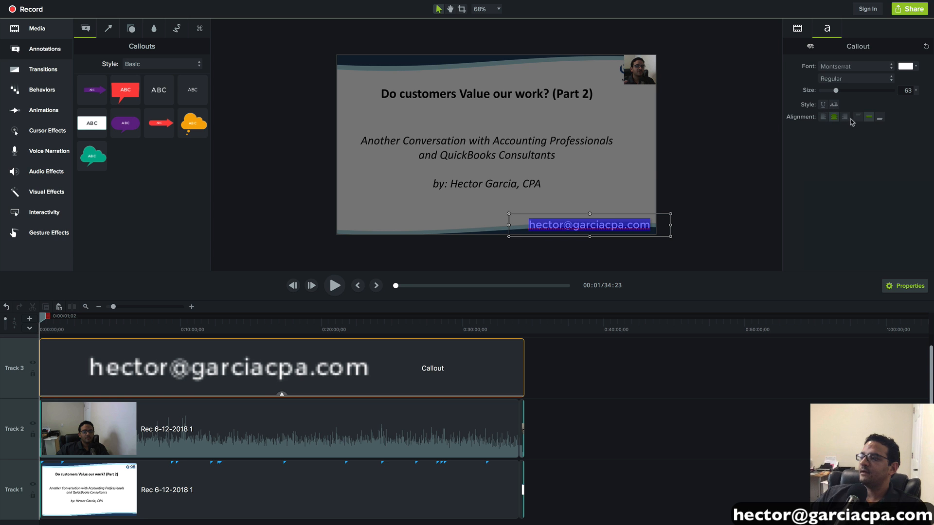
click(583, 247)
click(602, 227)
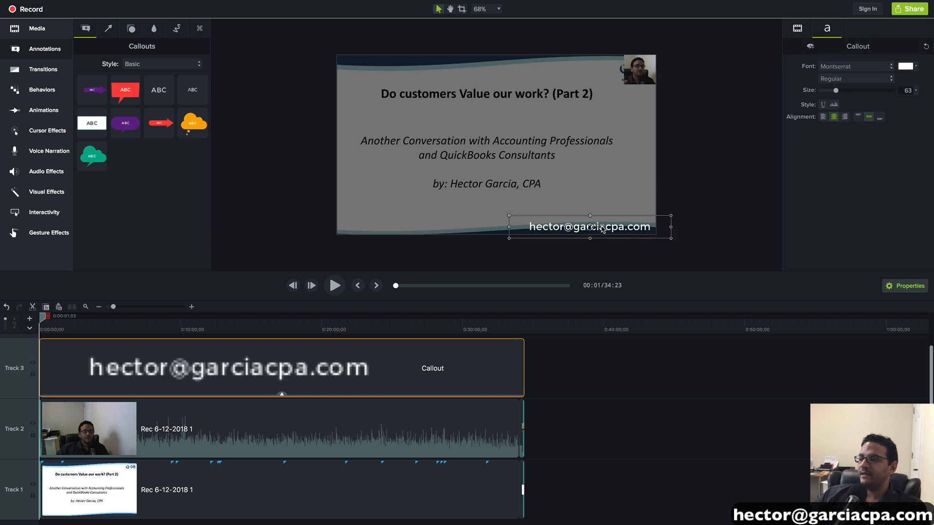
click(649, 274)
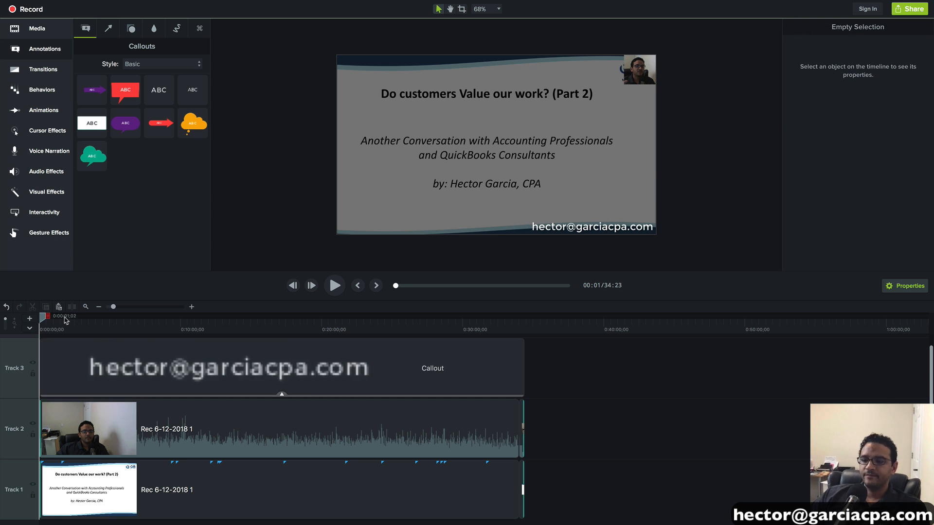
- Scrub to later slides, undo an accidental webcam overlay enlargement, and continue to 26:25
drag(44, 317, 146, 357)
click(650, 61)
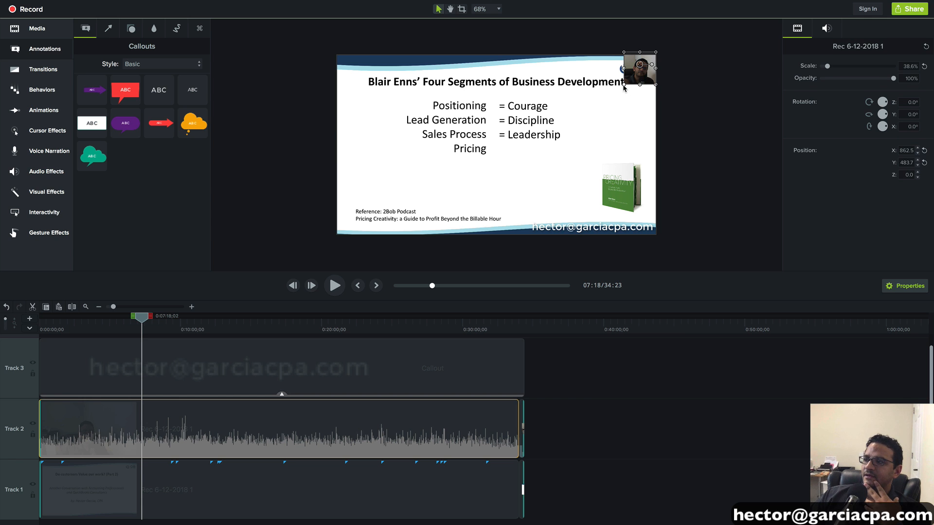
drag(624, 86, 620, 91)
key(super+z)
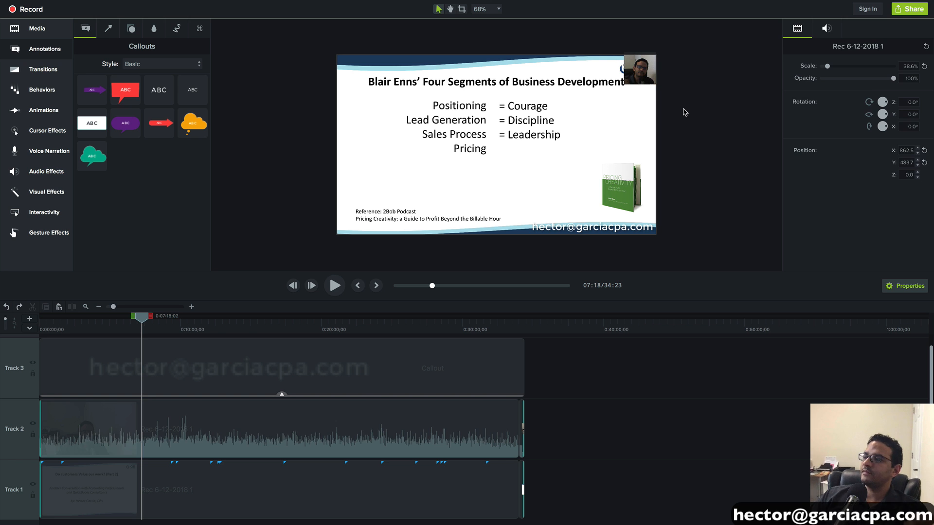
drag(142, 319, 411, 334)
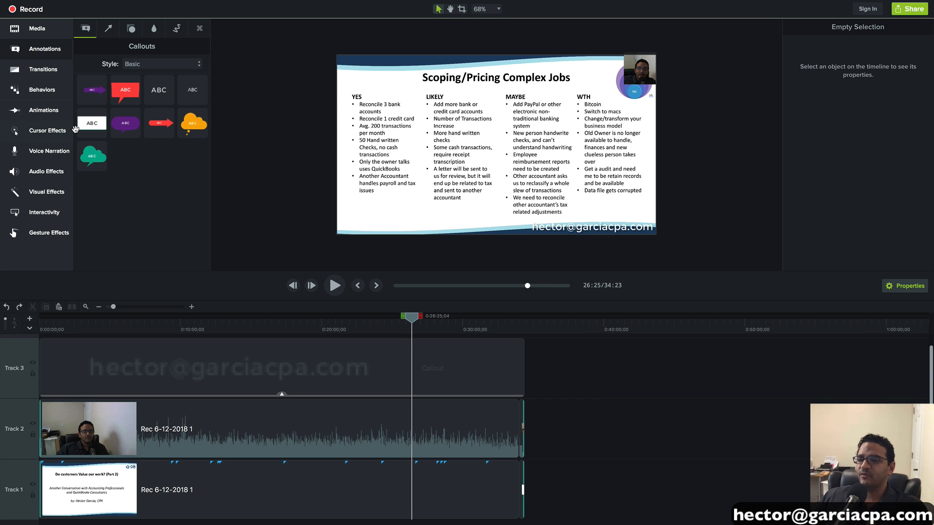
- Start a Local File export and open the MP4 format's advanced Options
click(912, 11)
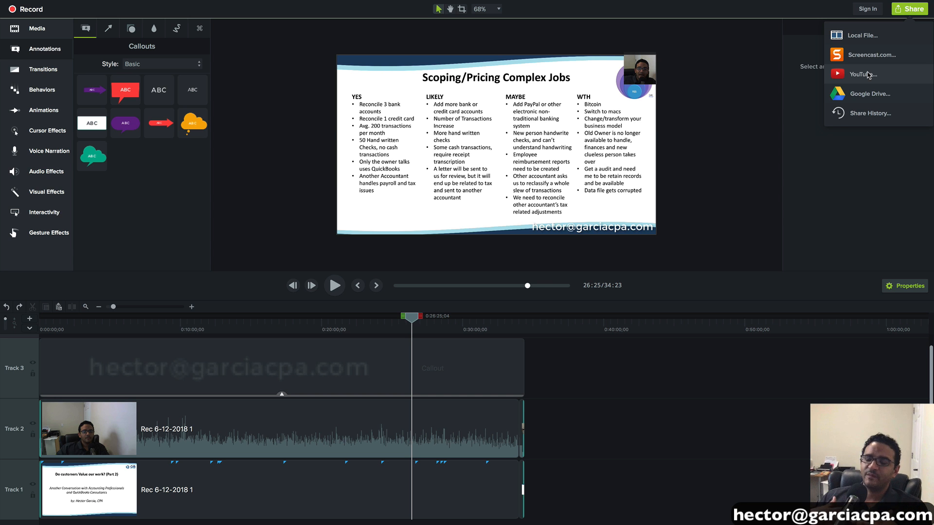
click(870, 35)
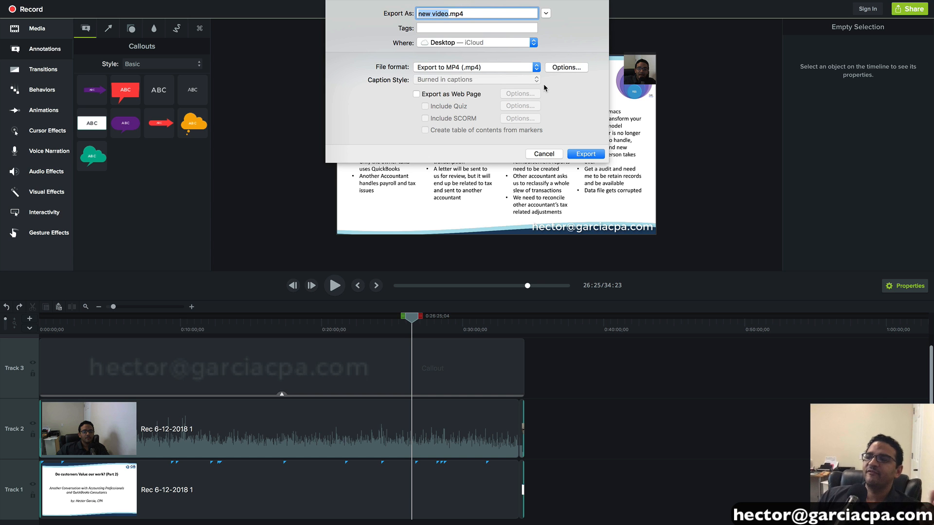
click(568, 68)
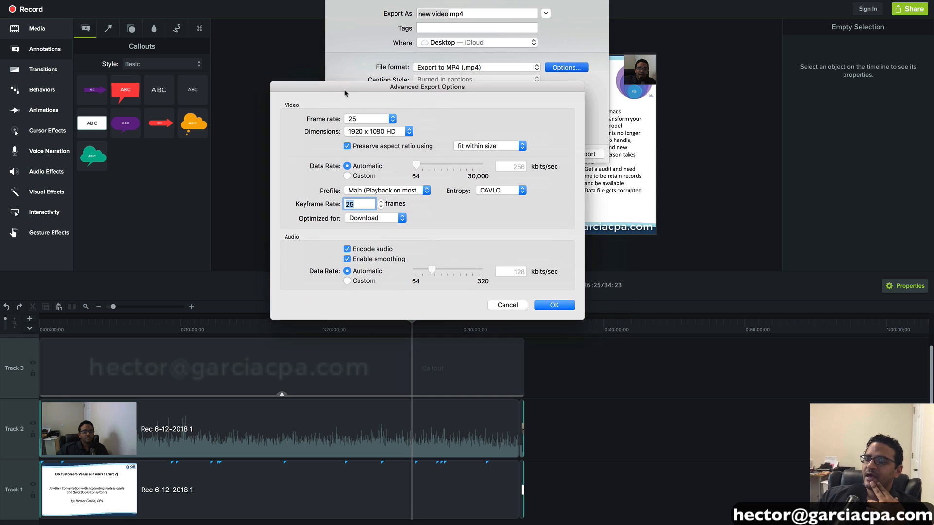
- Set frame rate 30 and keyframe rate 30 at 1920 x 1080 HD, and confirm the options
click(353, 127)
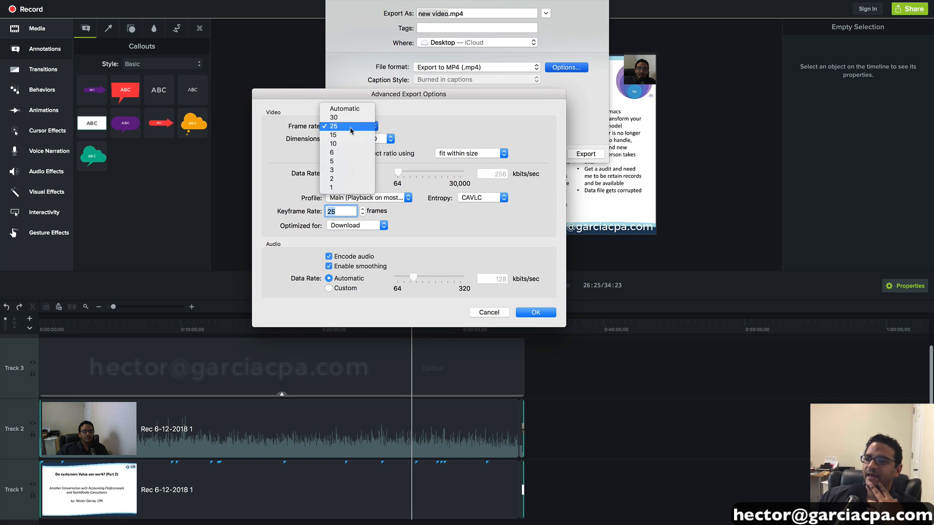
click(389, 141)
click(389, 140)
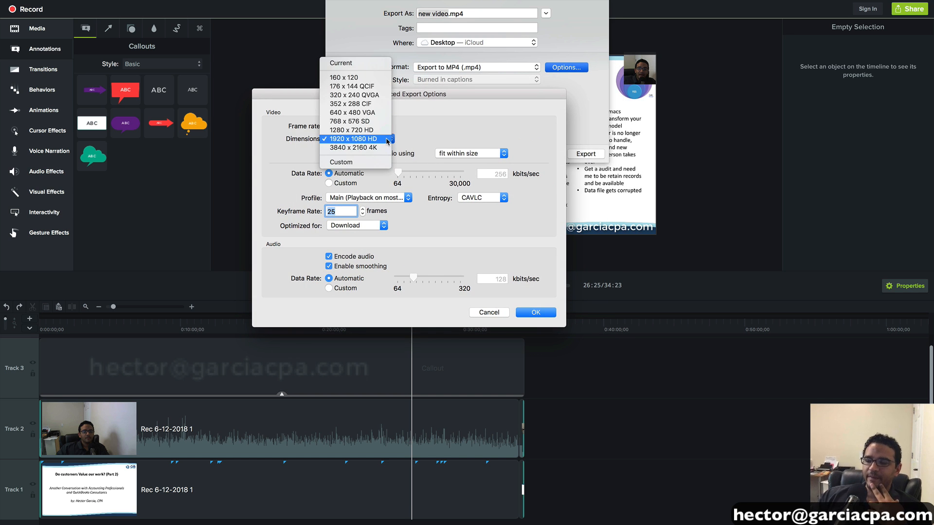
click(369, 141)
click(358, 129)
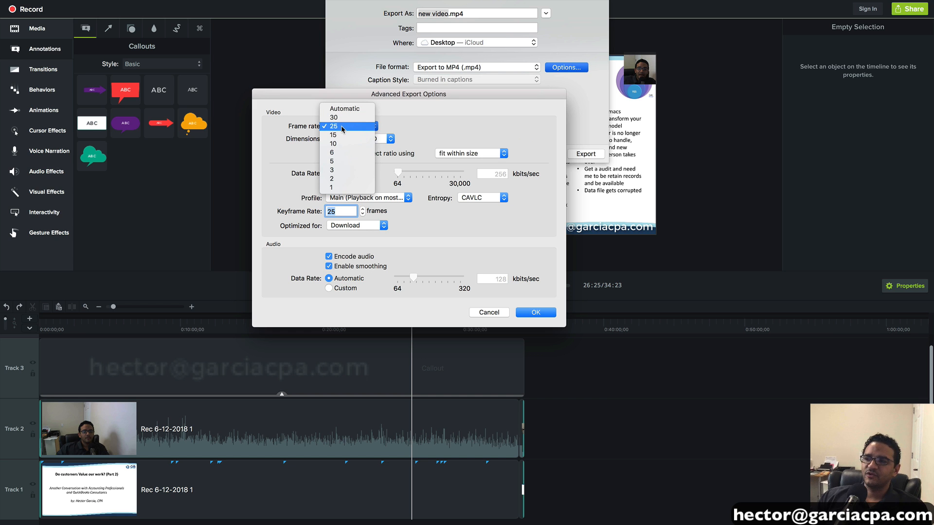
click(342, 127)
click(355, 127)
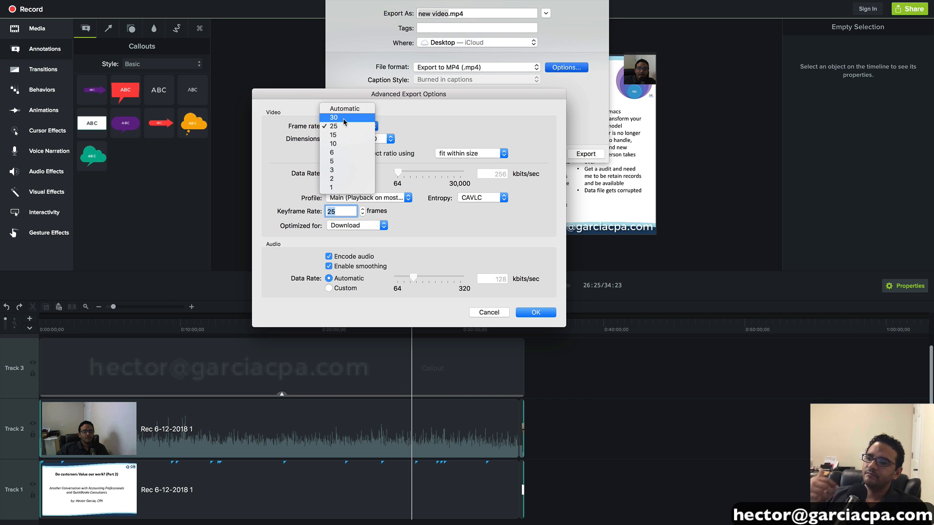
click(344, 119)
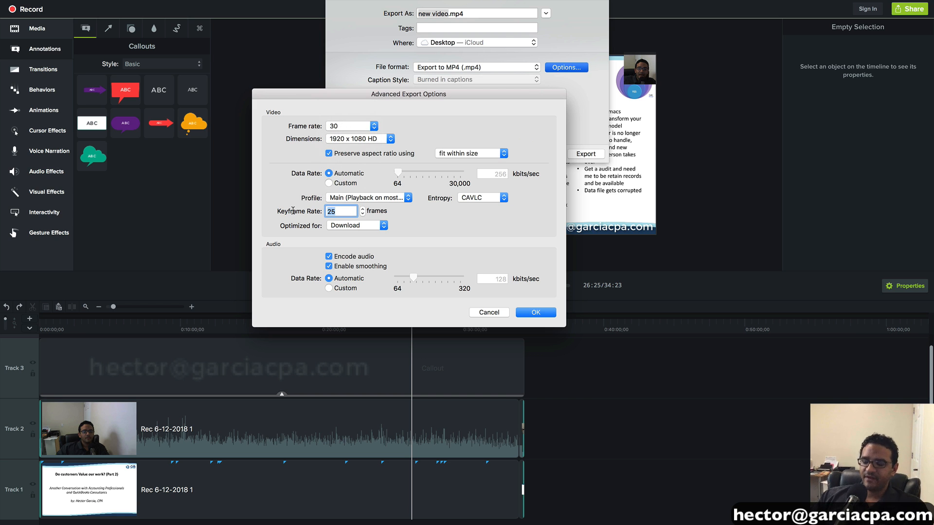
text(30)
key(Tab)
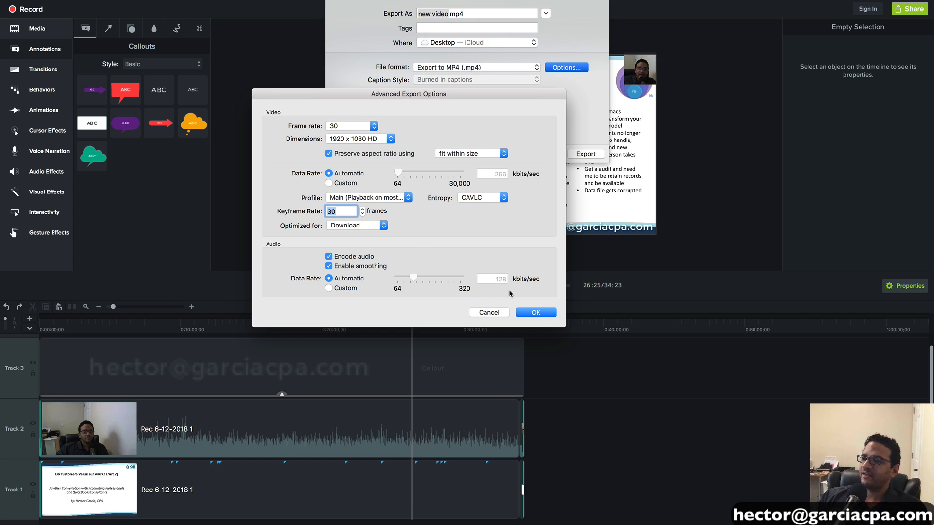
click(535, 312)
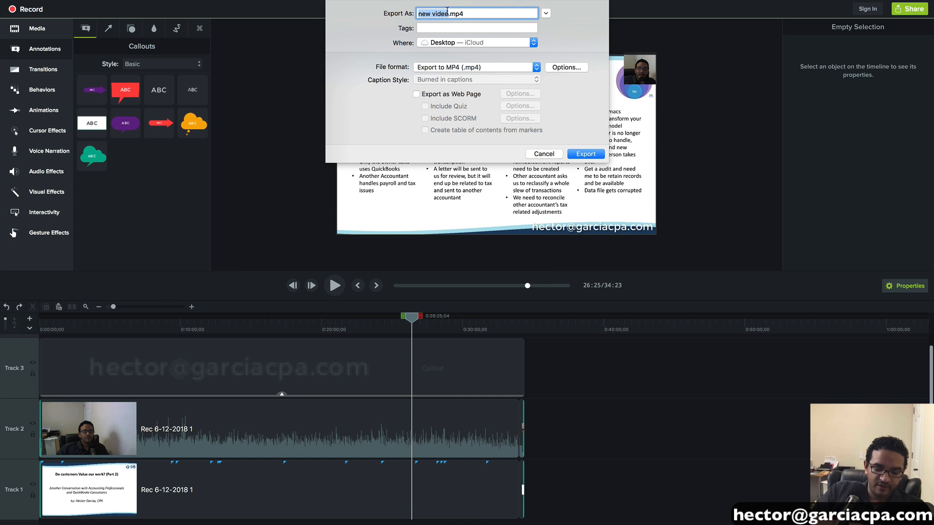
- Name the export 'Do customers value our work part 2' on the Desktop and export it as MP4
text(ca)
key(BackSpace)
key(BackSpace)
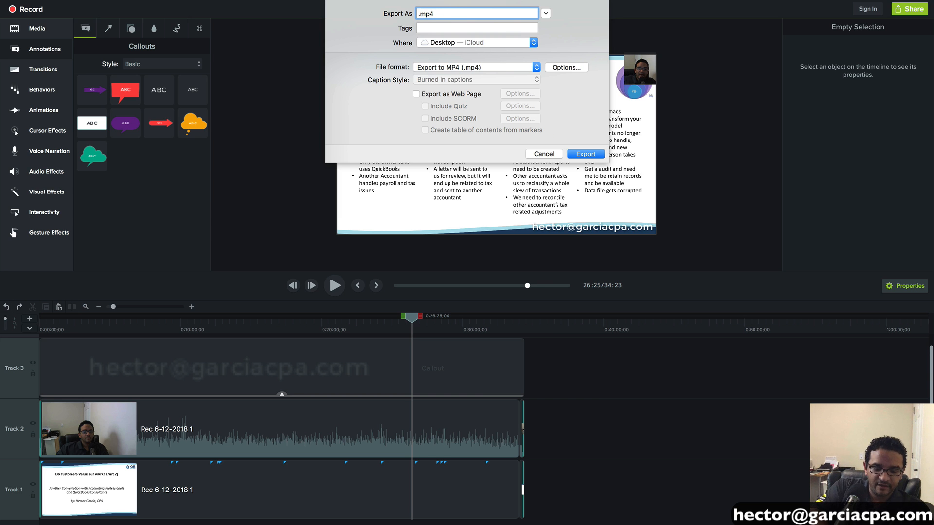
text(Do customers )
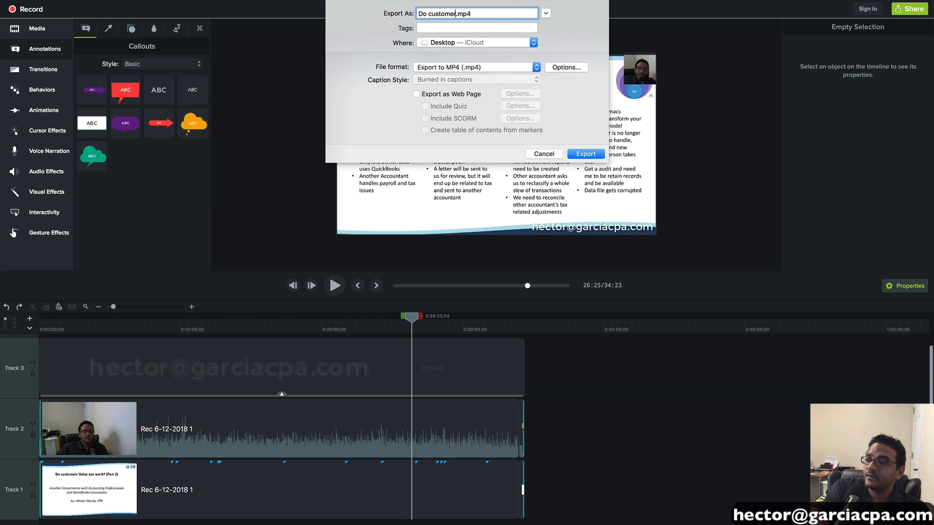
text(value our work part 2)
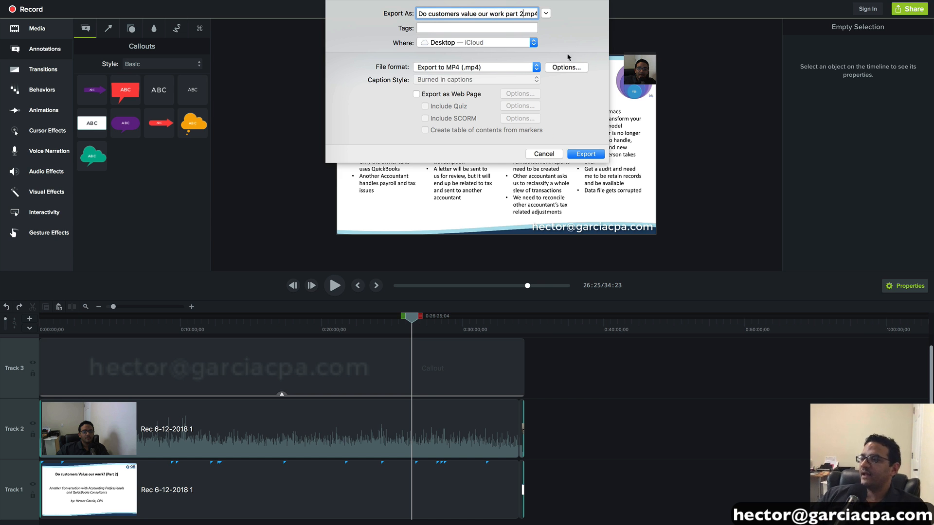
click(585, 154)
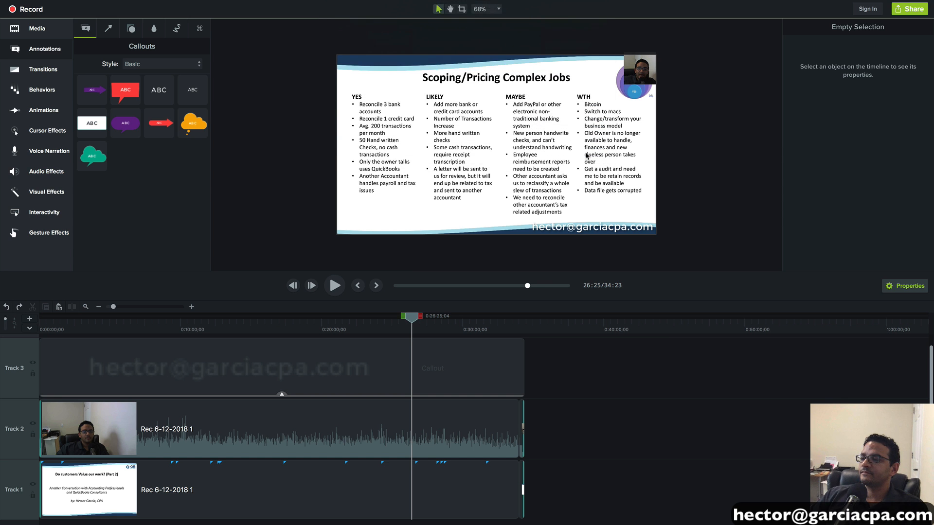